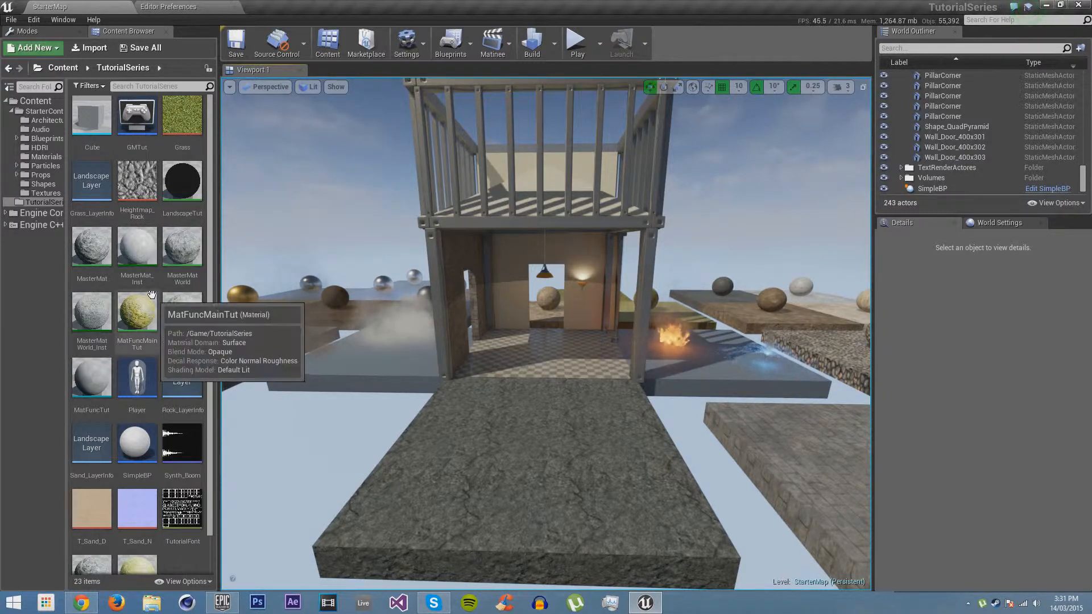
Create an Actor Blueprint Class named Door in the TutorialSeries folder and open it for editing
{"action": "right_click", "coordinate": [185, 568]}
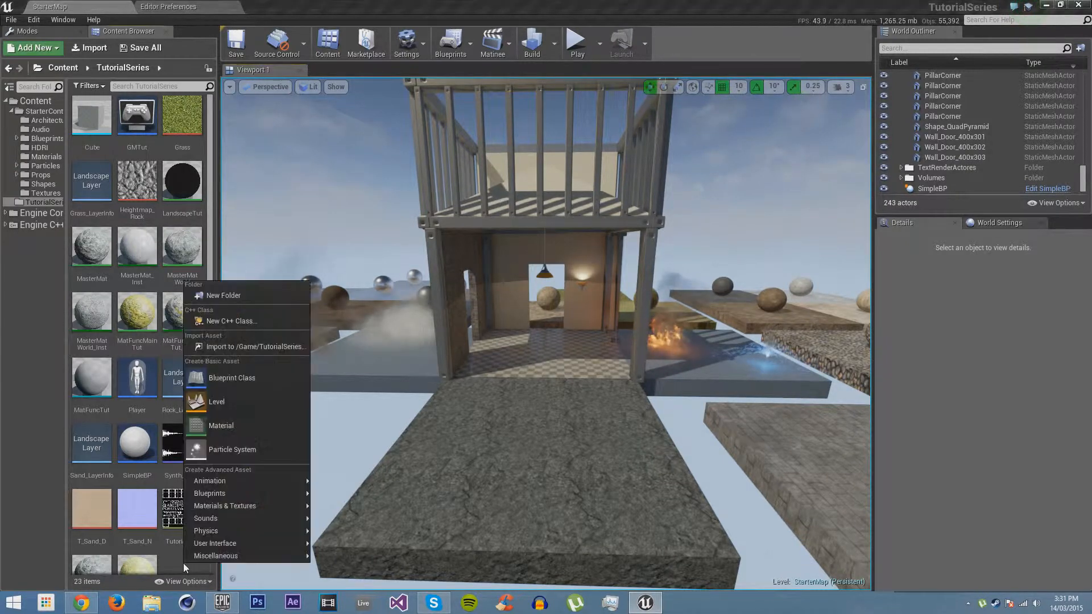
{"action": "left_click", "coordinate": [225, 378]}
{"action": "left_click", "coordinate": [453, 194]}
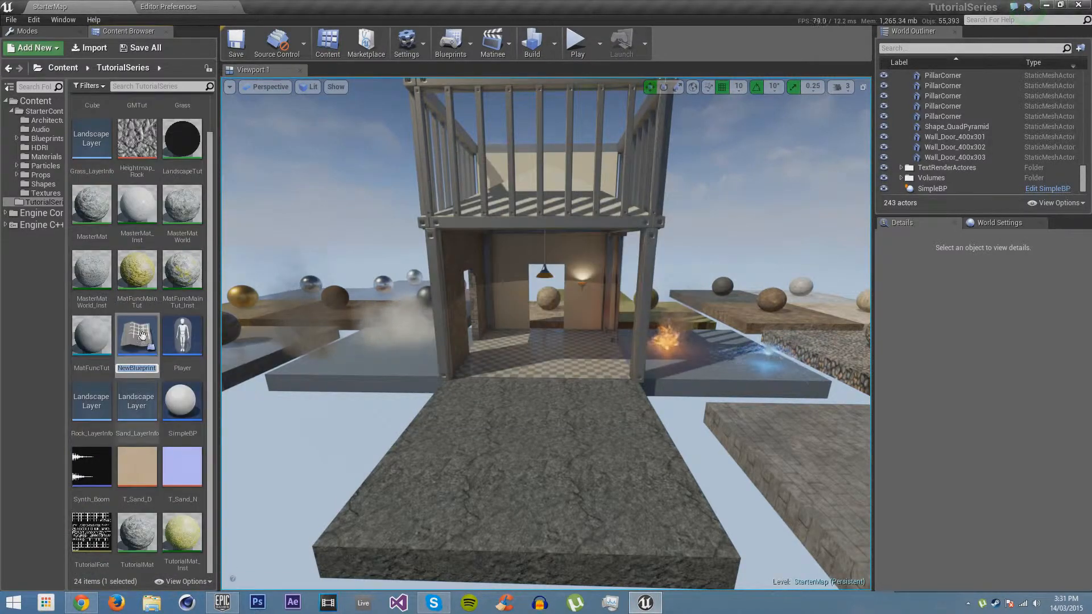
{"action": "type", "text": "Door"}
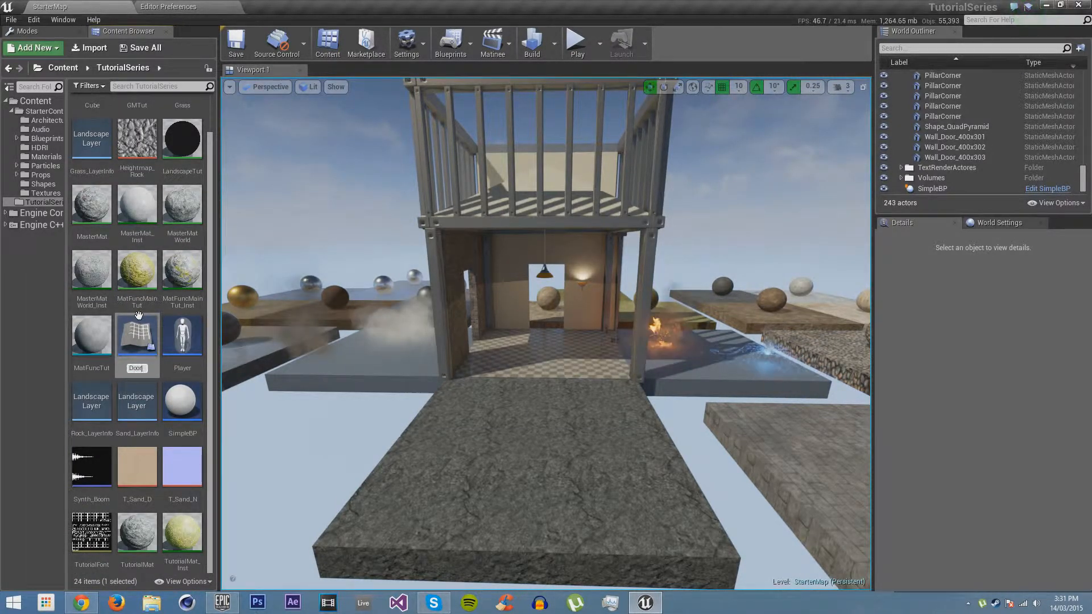
{"action": "key", "text": "Return"}
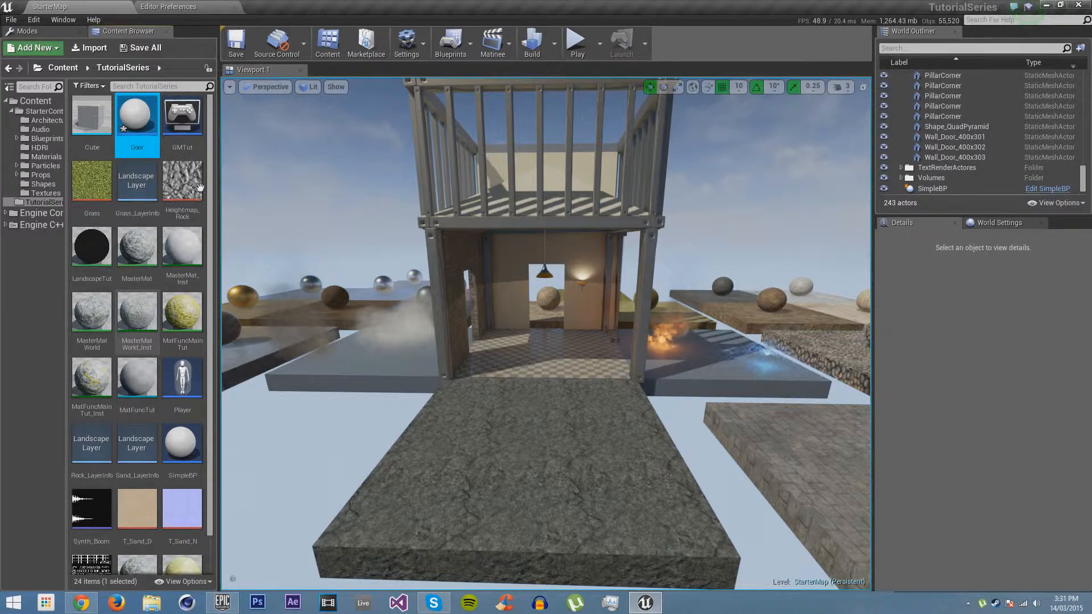
{"action": "double_click", "coordinate": [130, 123]}
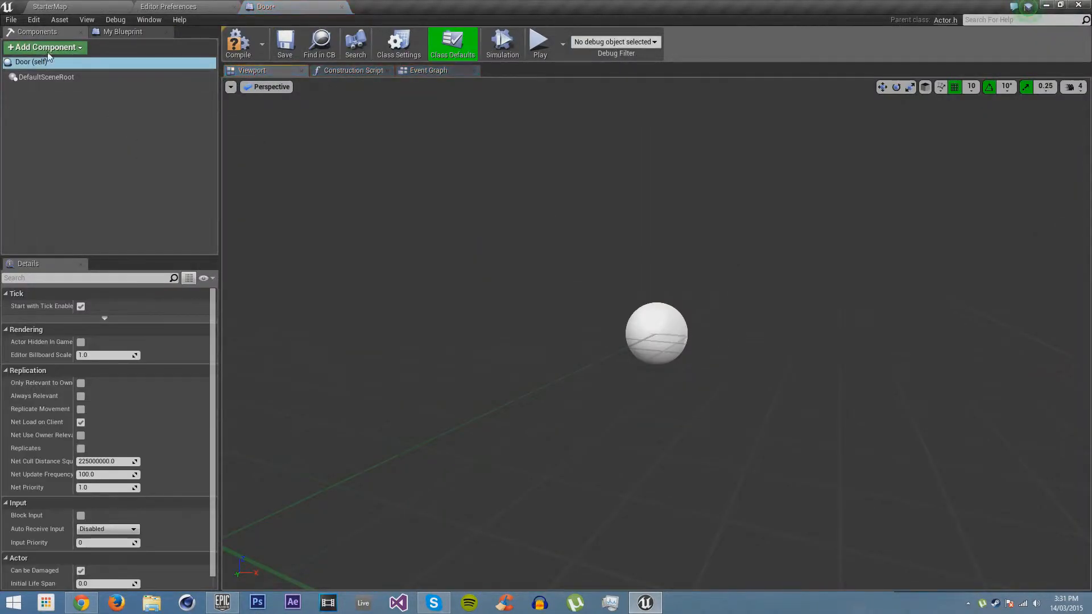
Add a Scene component named ROOT as the root of the Door blueprint
{"action": "left_click", "coordinate": [67, 47]}
{"action": "left_click_drag", "start_coordinate": [145, 150], "coordinate": [147, 256]}
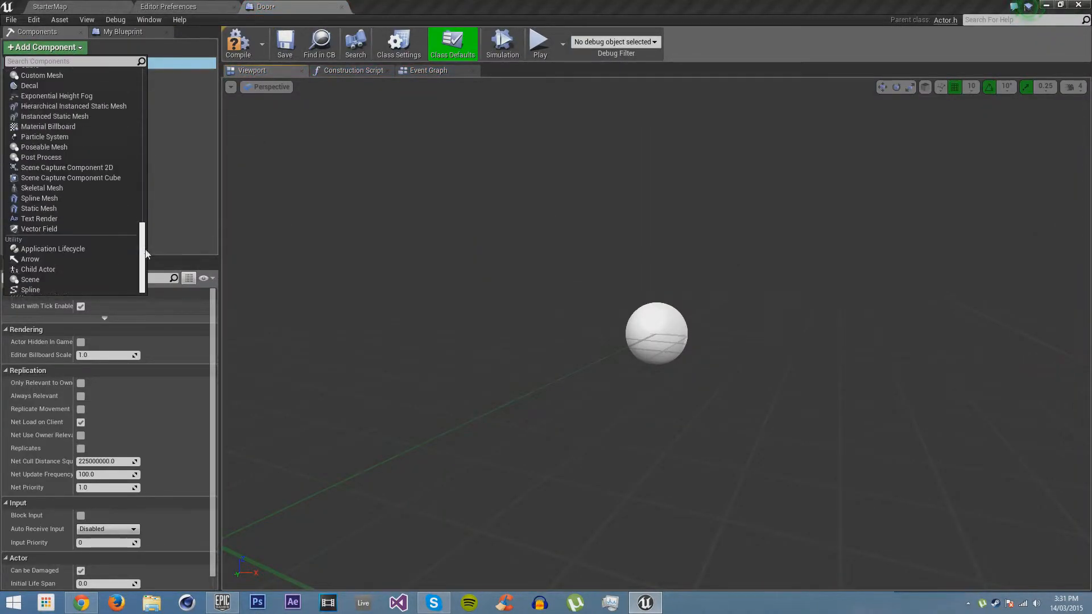
{"action": "left_click", "coordinate": [37, 283]}
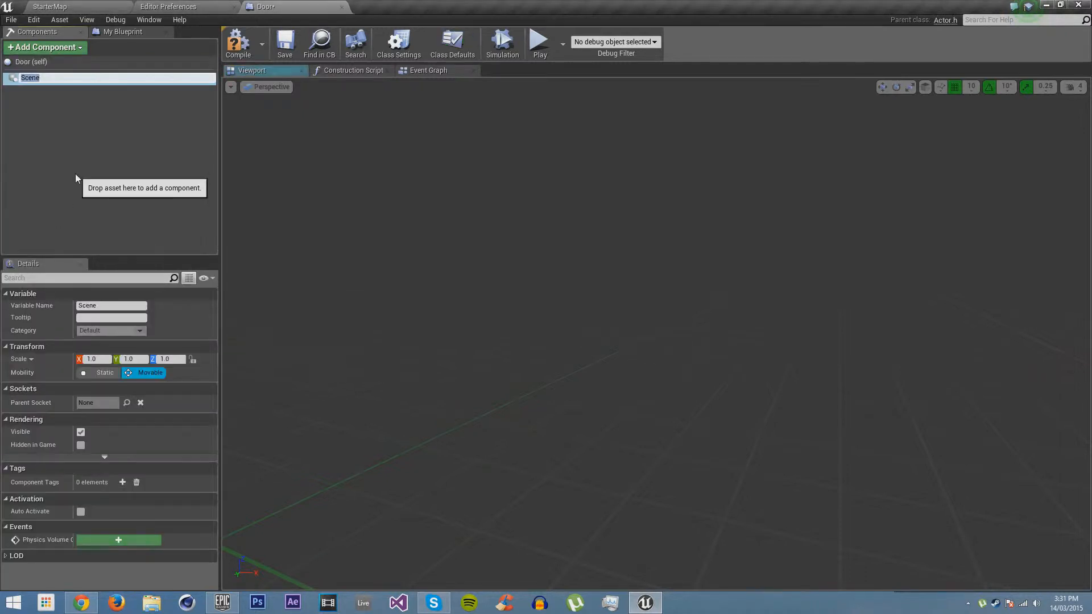
{"action": "type", "text": "ROOT"}
{"action": "key", "text": "Return"}
Add a Static Mesh component named Frame under ROOT
{"action": "left_click", "coordinate": [45, 48]}
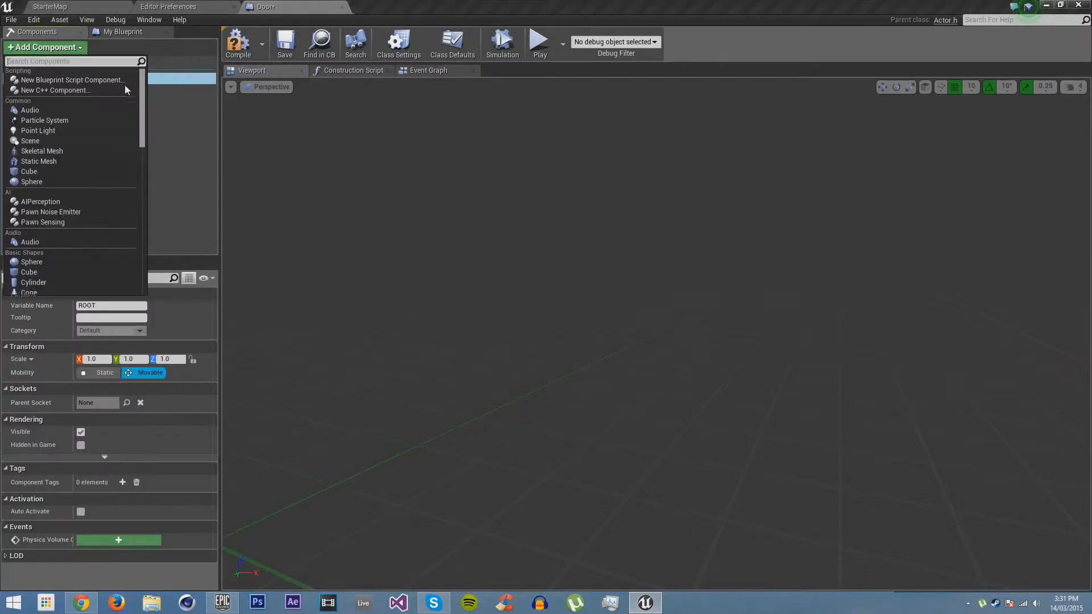
{"action": "scroll", "coordinate": [142, 105], "scroll_direction": "down", "scroll_amount": 2}
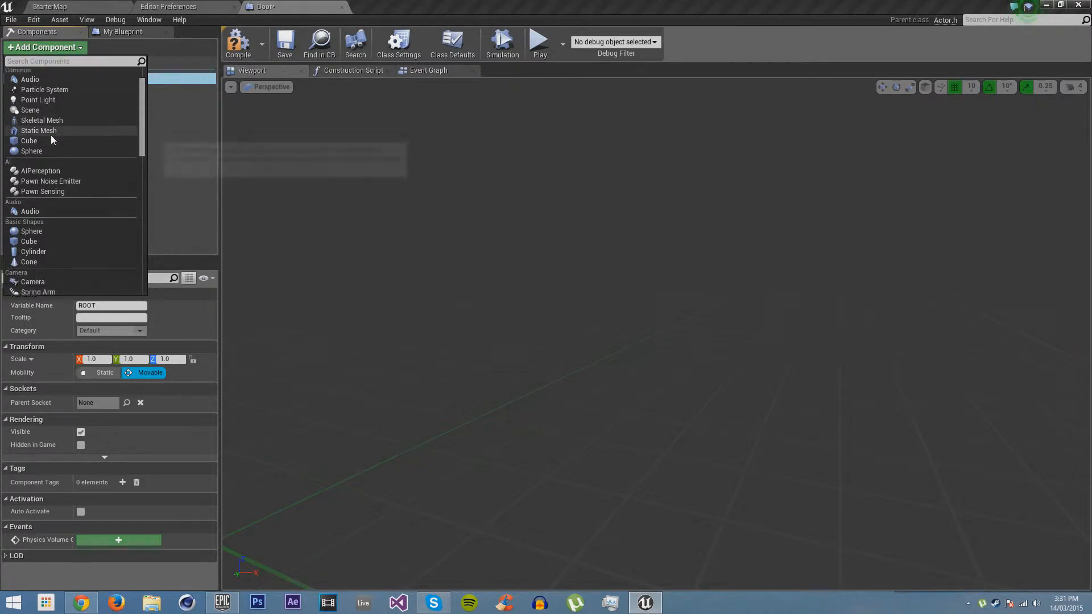
{"action": "left_click", "coordinate": [51, 134]}
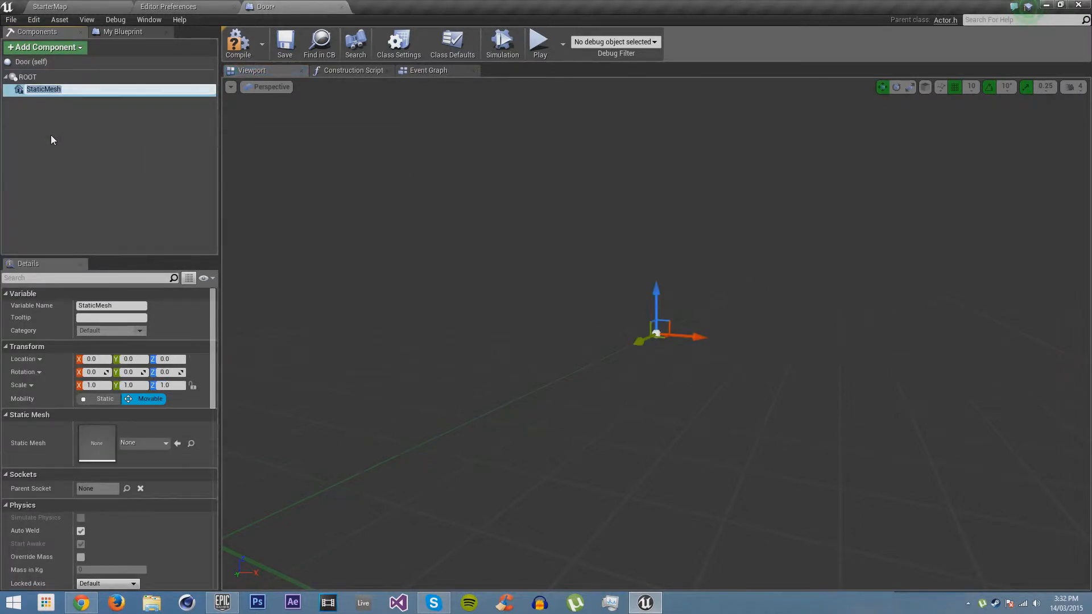
{"action": "type", "text": "Frame"}
{"action": "key", "text": "Return"}
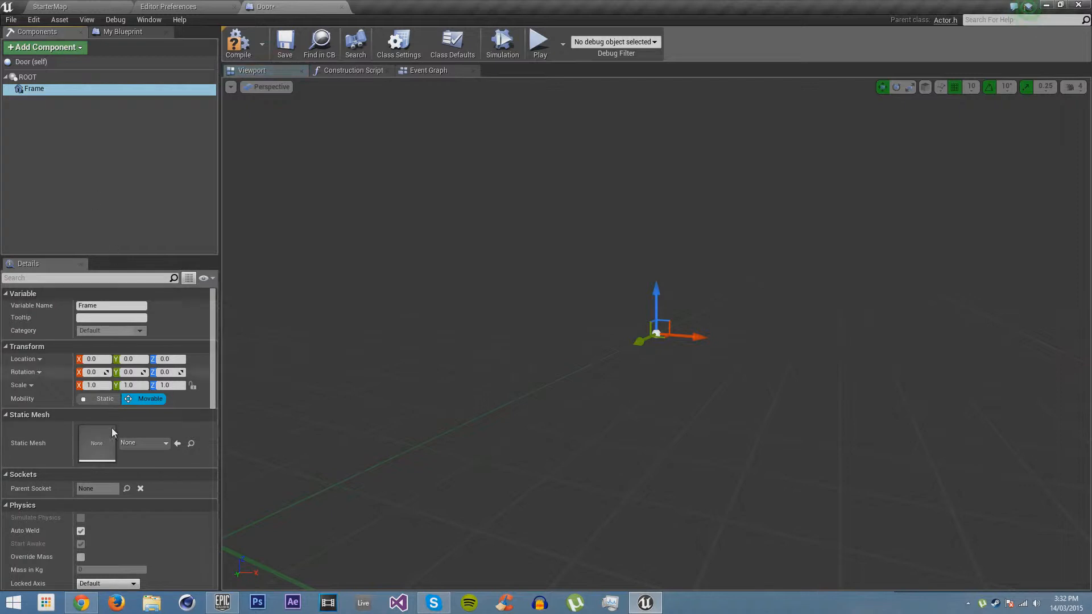
Assign the SM_DoorFrame static mesh to the Frame component
{"action": "left_click", "coordinate": [130, 443]}
{"action": "type", "text": "fra"}
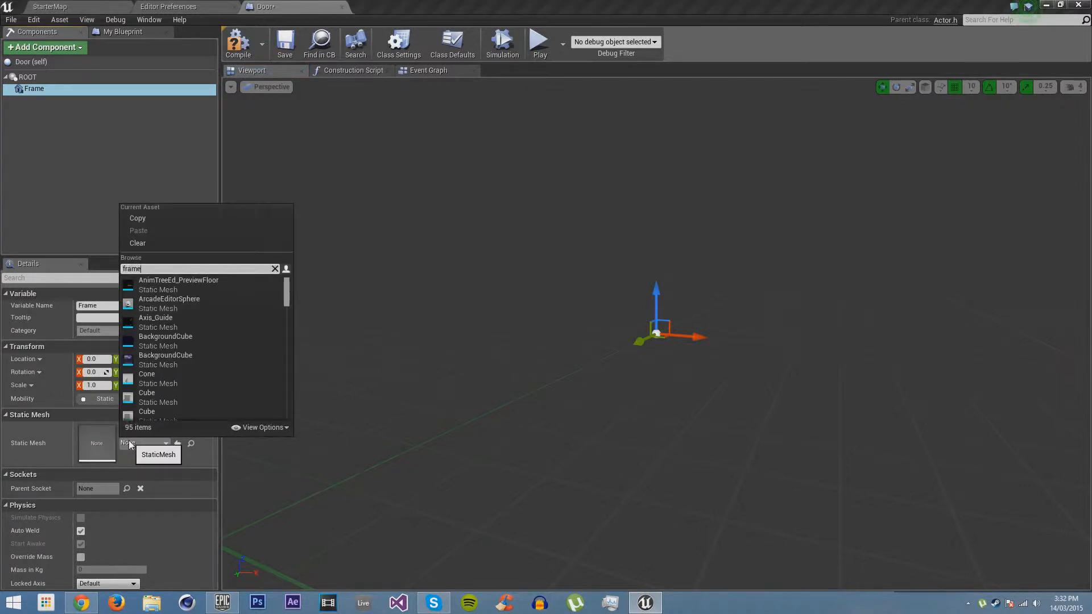
{"action": "type", "text": "me"}
{"action": "left_click", "coordinate": [214, 305]}
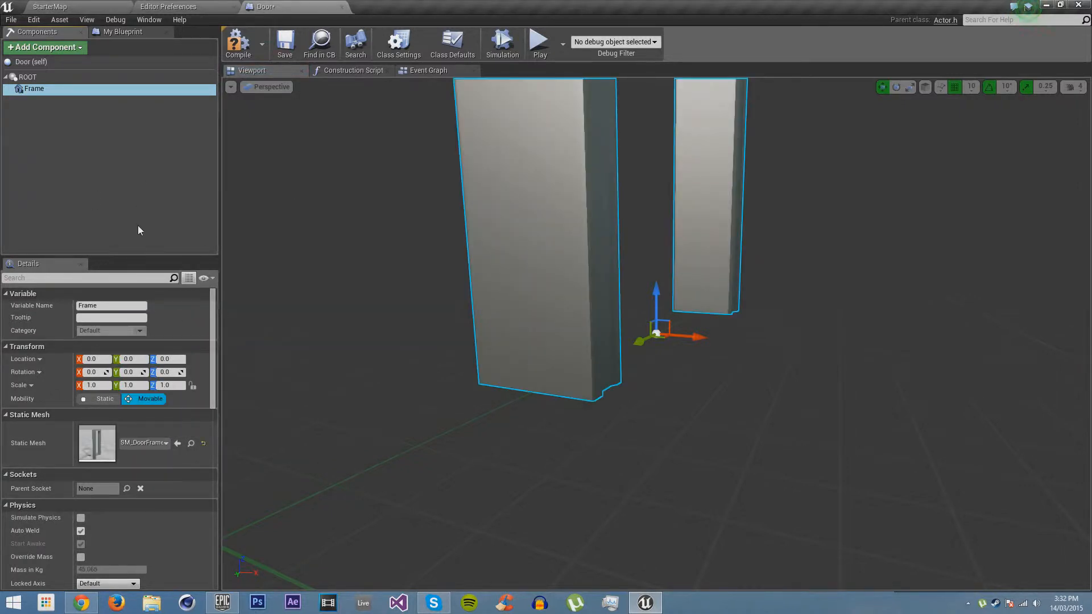
Add a second Static Mesh component named Door and parent it to Frame
{"action": "left_click", "coordinate": [45, 47]}
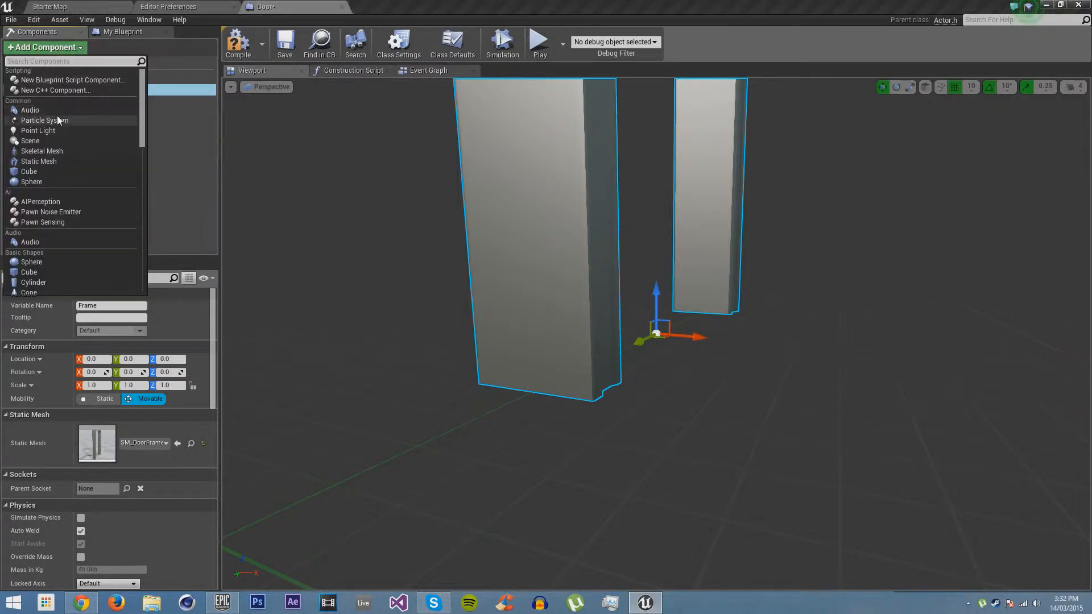
{"action": "left_click", "coordinate": [48, 159]}
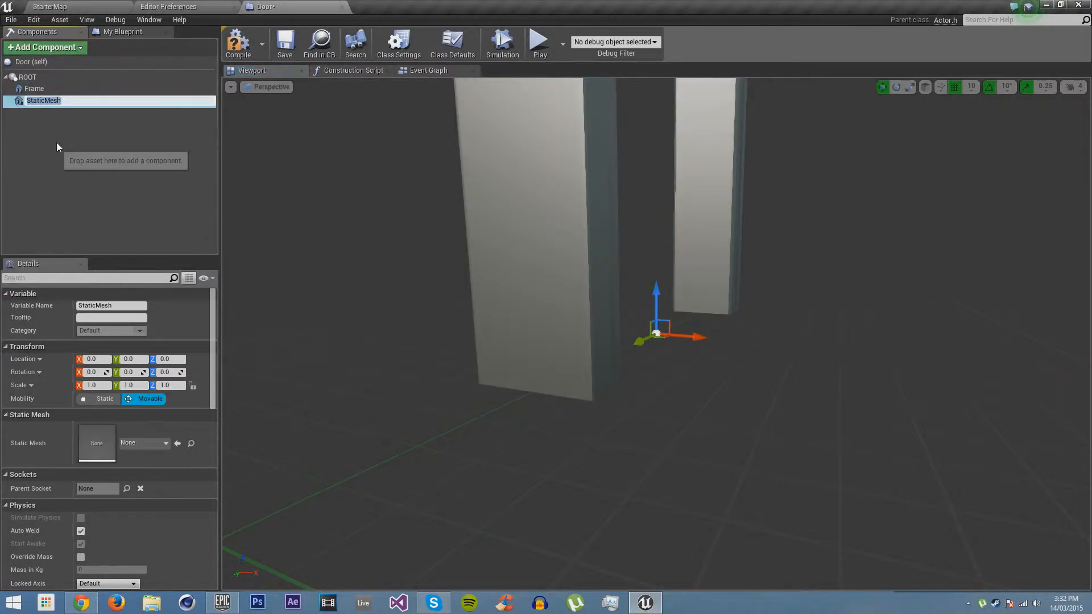
{"action": "type", "text": "Door"}
{"action": "key", "text": "Return"}
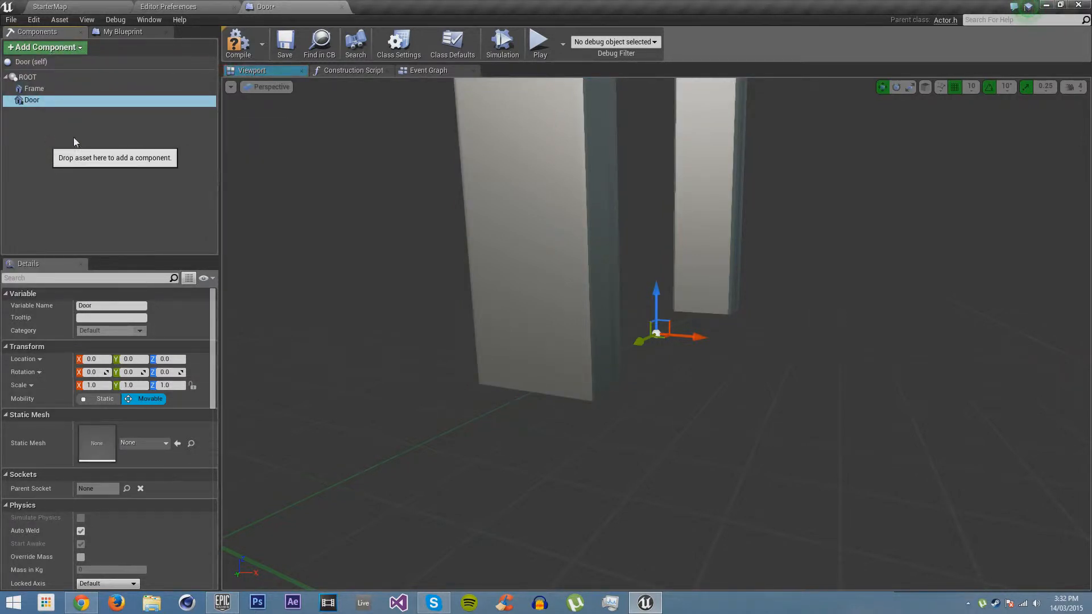
{"action": "left_click_drag", "start_coordinate": [31, 101], "coordinate": [34, 89]}
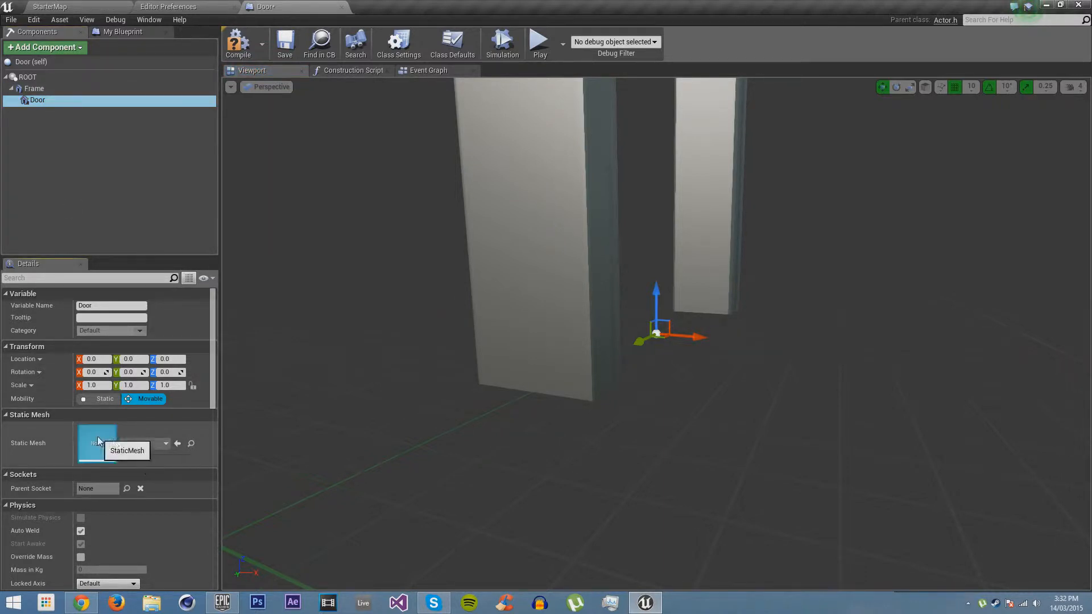
Assign the SM_Door static mesh to the Door component
{"action": "left_click", "coordinate": [138, 445]}
{"action": "type", "text": "door"}
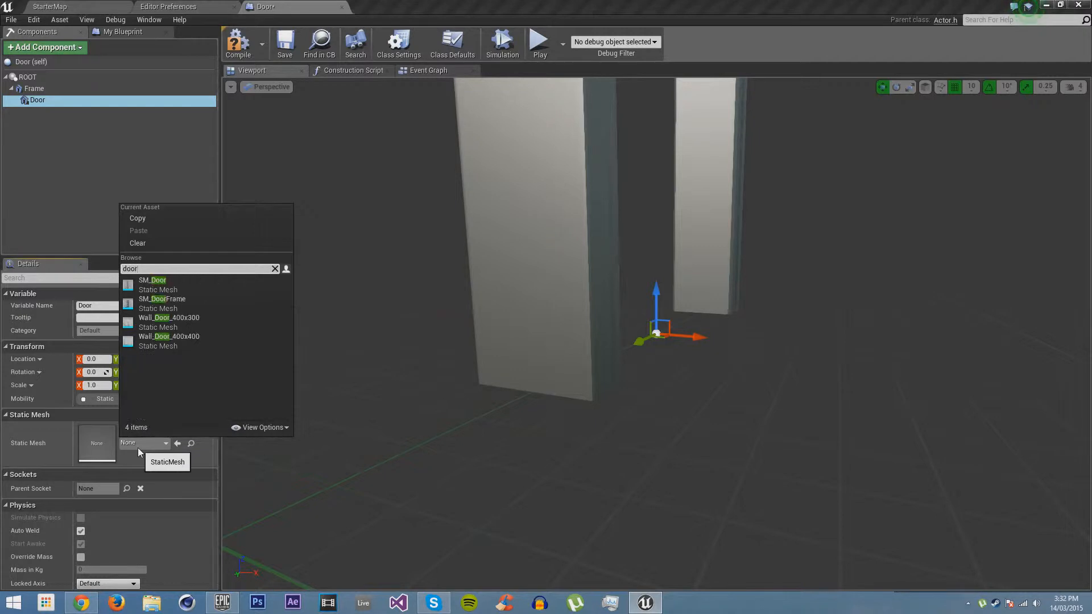
{"action": "left_click", "coordinate": [220, 284]}
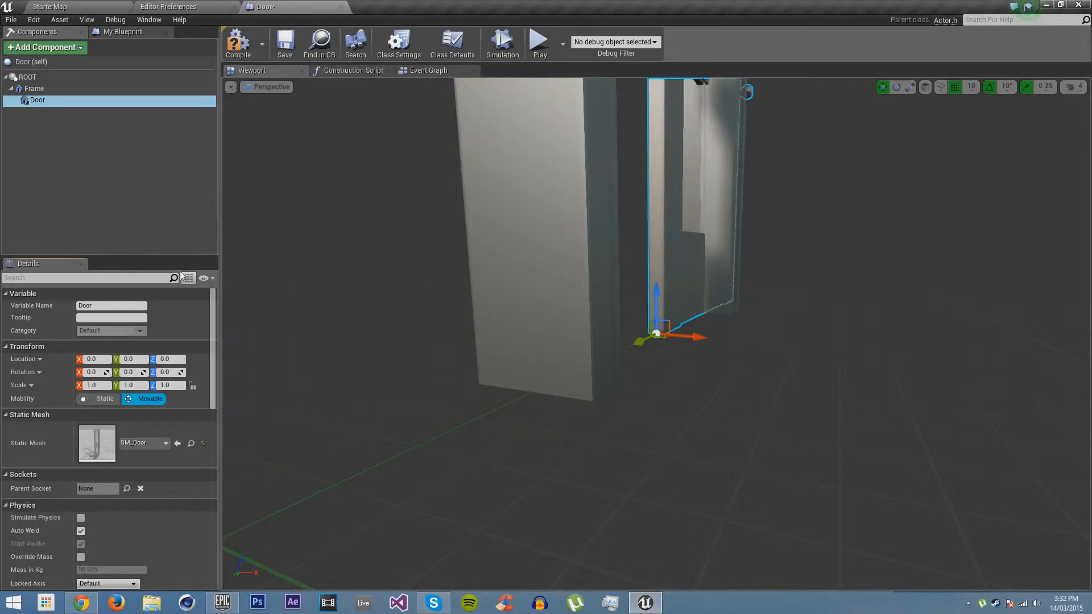
Fit the Door component into the frame by setting its Y location to 45
{"action": "key", "text": "f"}
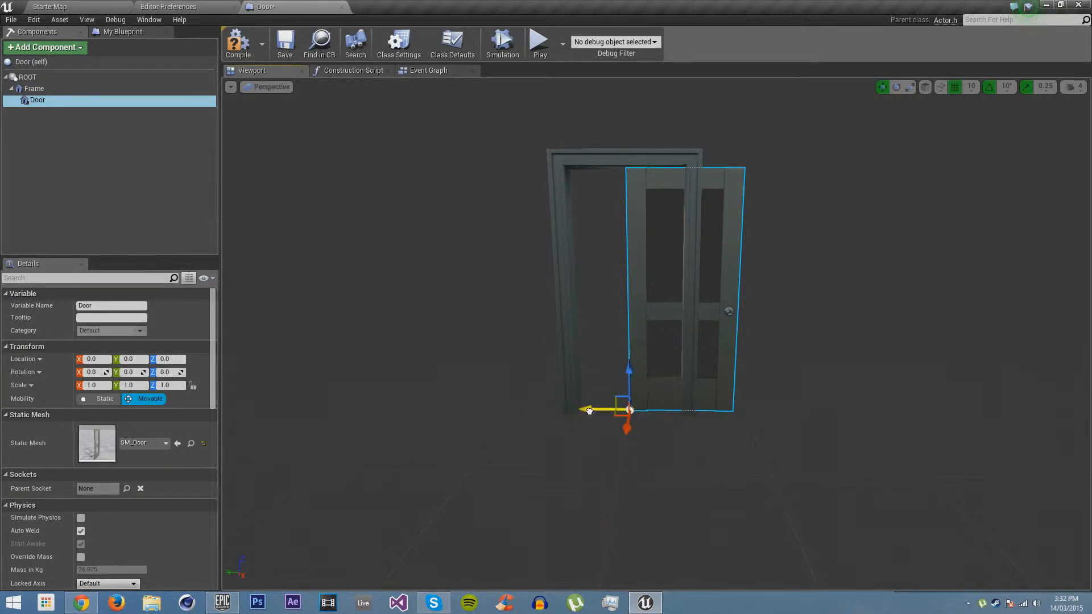
{"action": "left_click_drag", "start_coordinate": [589, 410], "coordinate": [550, 411]}
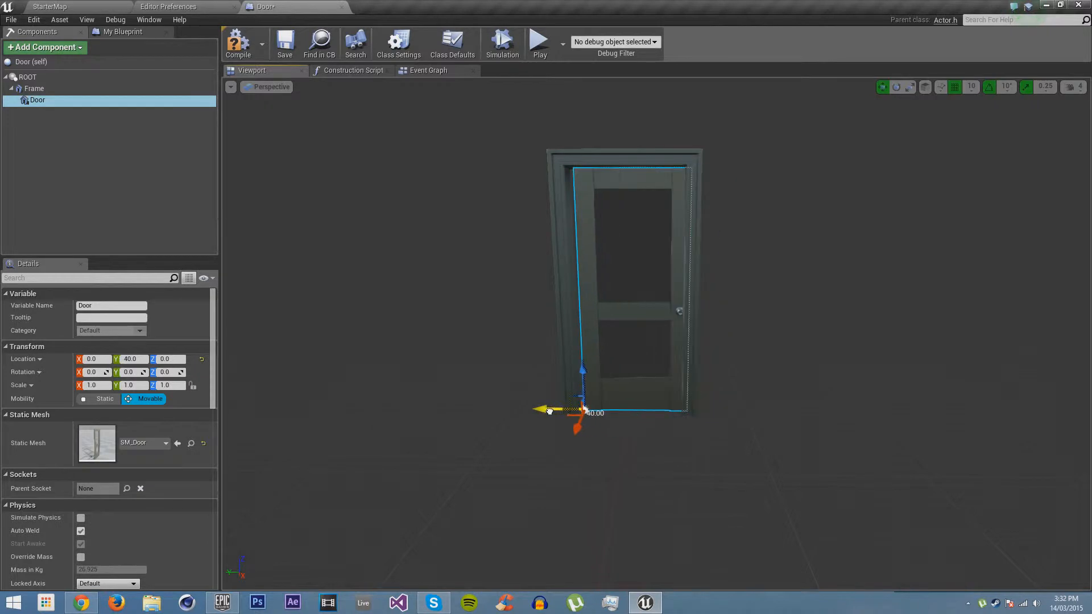
{"action": "left_click", "coordinate": [131, 359]}
{"action": "key", "text": "Return"}
{"action": "key", "text": "w"}
{"action": "right_click_drag", "start_coordinate": [692, 296], "coordinate": [644, 292]}
{"action": "key", "text": "s"}
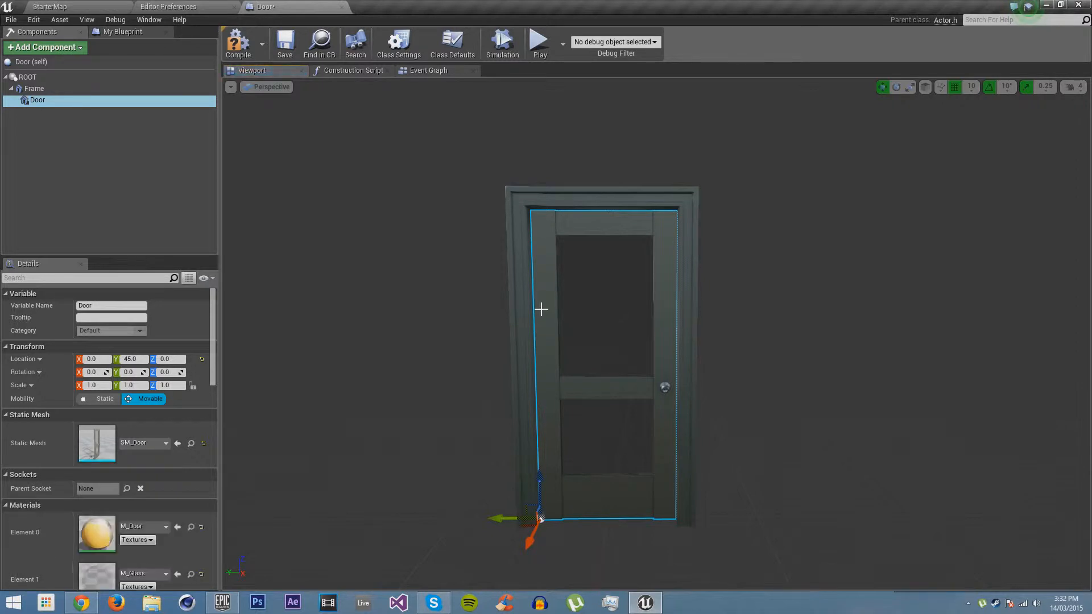
{"action": "left_click", "coordinate": [545, 497]}
{"action": "left_click", "coordinate": [549, 496]}
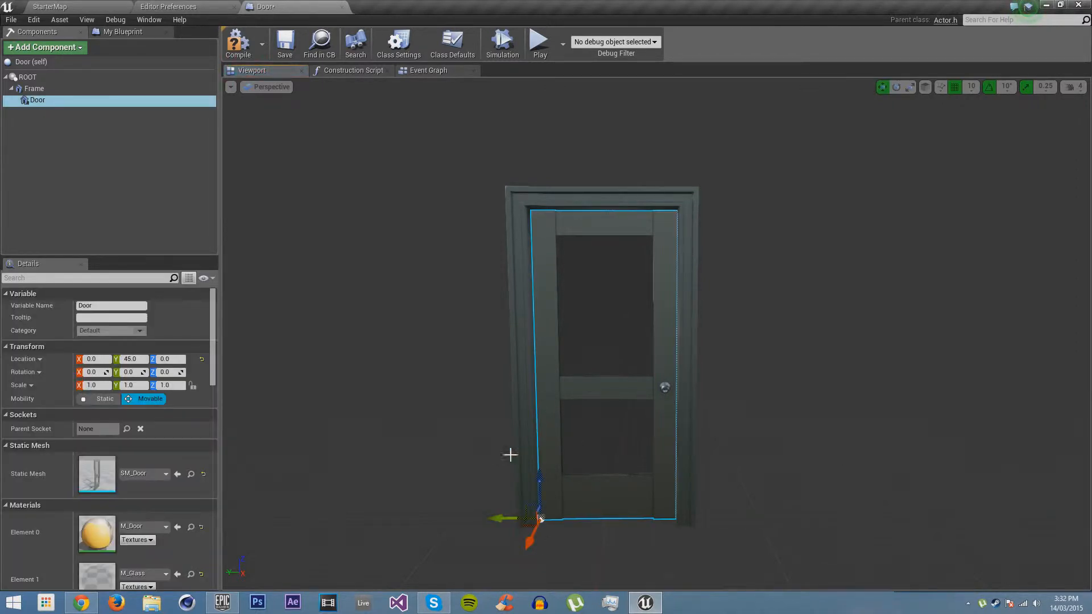
Add a Box Collision component under ROOT
{"action": "left_click", "coordinate": [52, 48]}
{"action": "left_click_drag", "start_coordinate": [143, 93], "coordinate": [150, 203]}
{"action": "scroll", "coordinate": [56, 112], "scroll_direction": "up", "scroll_amount": 3}
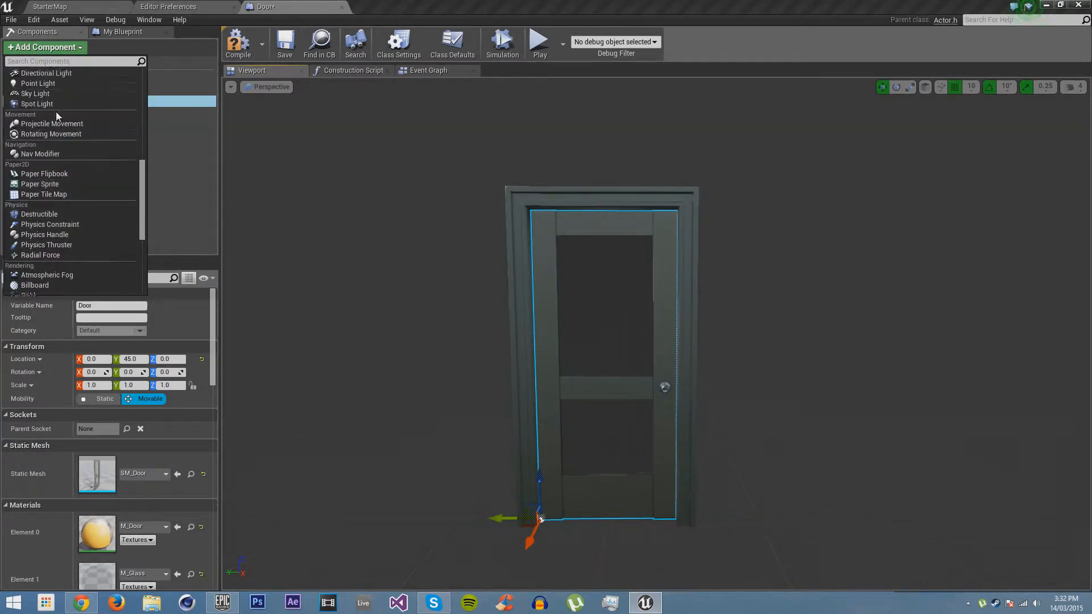
{"action": "left_click_drag", "start_coordinate": [142, 167], "coordinate": [142, 108]}
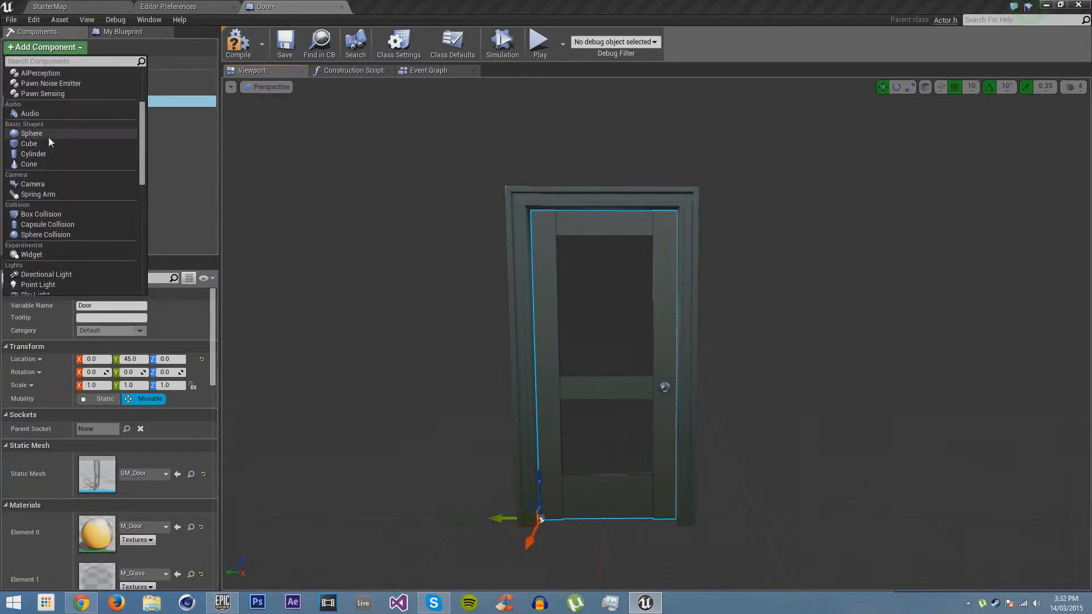
{"action": "left_click", "coordinate": [49, 215]}
Set the collision box's extent to X 150, Y 75 and Z 105
{"action": "key", "text": "s"}
{"action": "right_click_drag", "start_coordinate": [768, 375], "coordinate": [750, 384]}
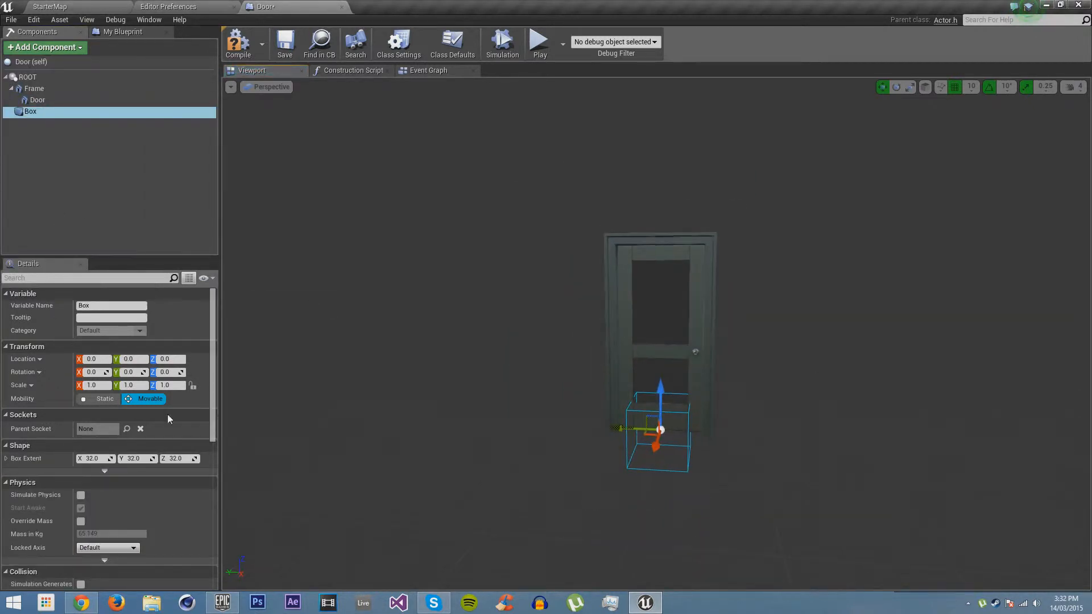
{"action": "left_click", "coordinate": [98, 458]}
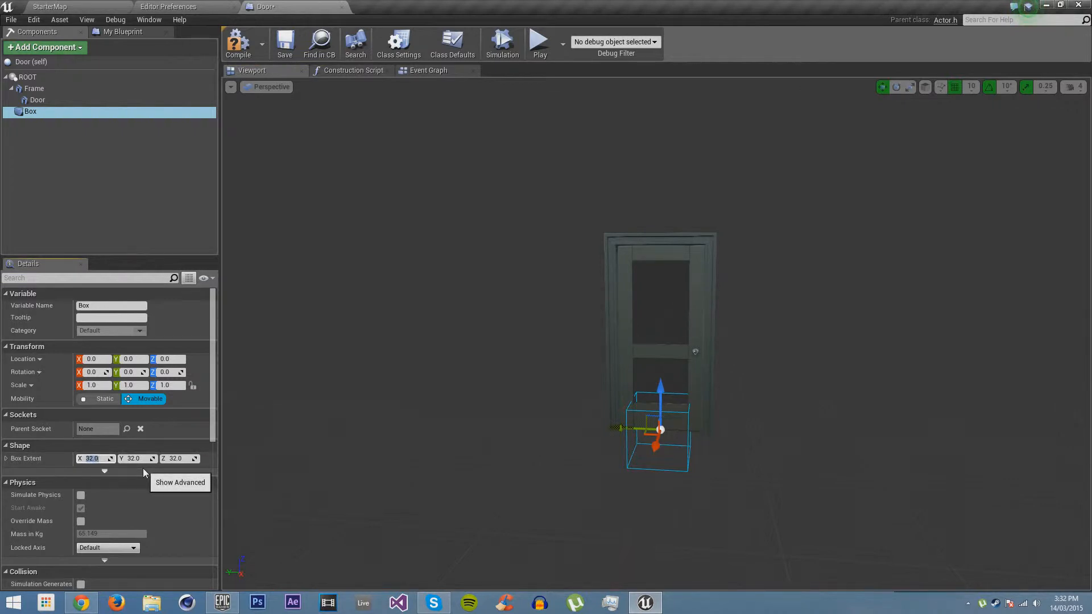
{"action": "type", "text": "150"}
{"action": "key", "text": "Return"}
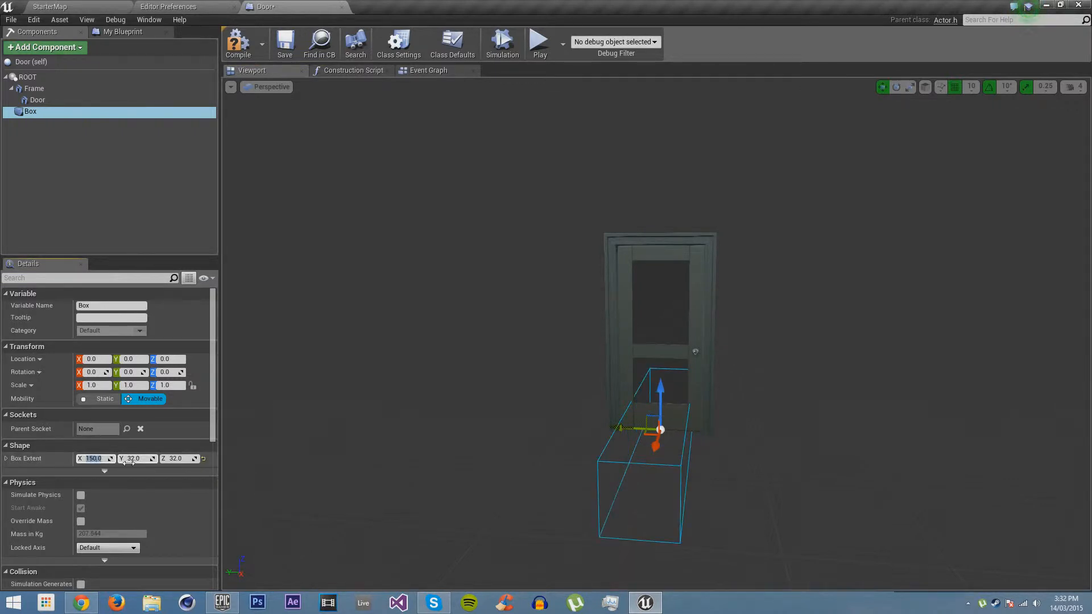
{"action": "left_click", "coordinate": [129, 459]}
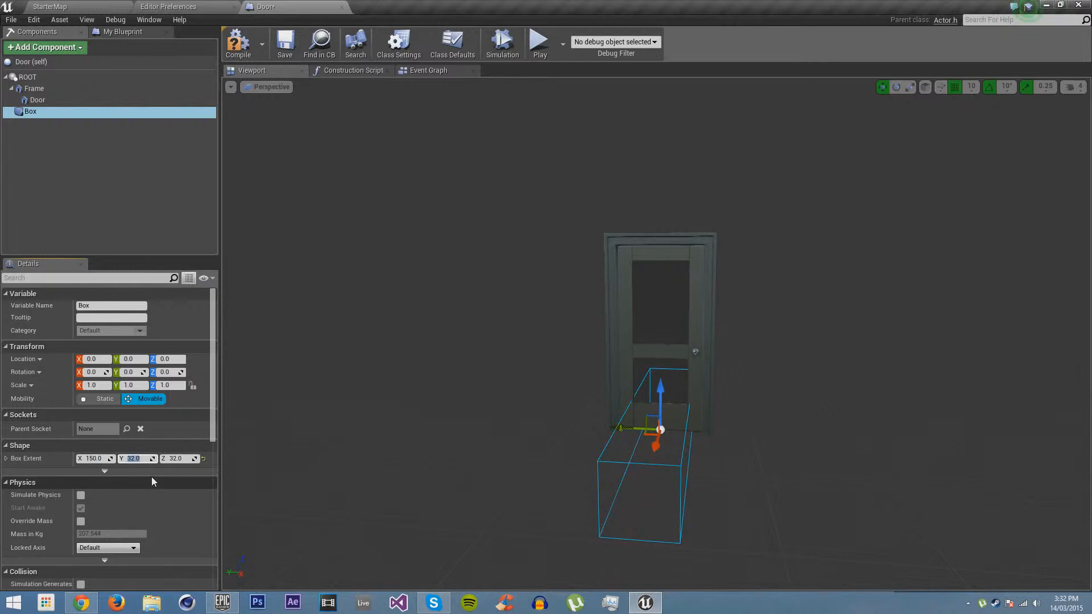
{"action": "type", "text": "75"}
{"action": "key", "text": "Return"}
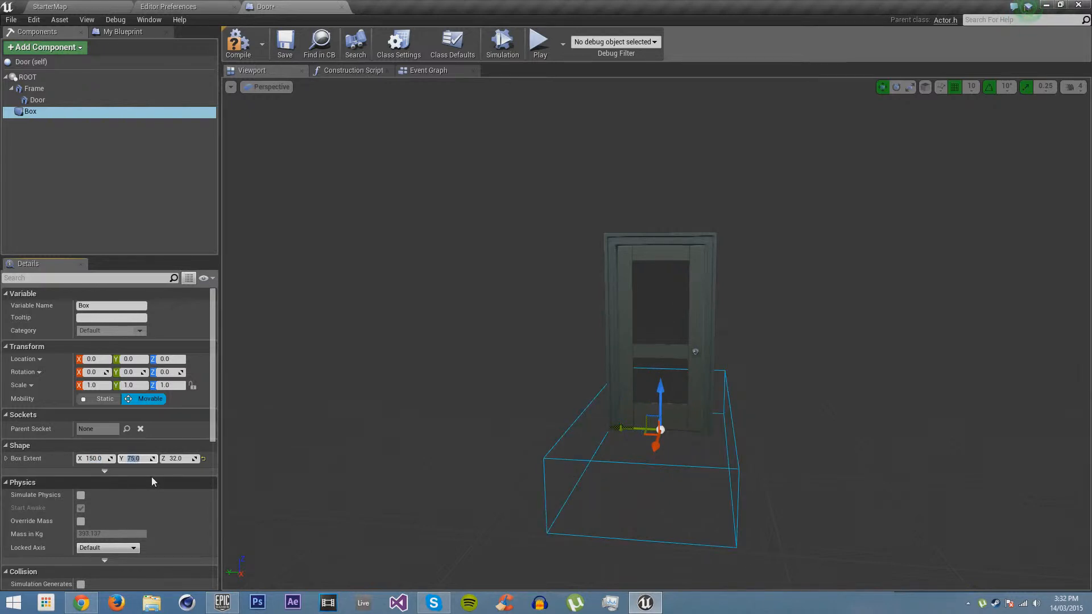
{"action": "left_click", "coordinate": [185, 459]}
{"action": "type", "text": "1"}
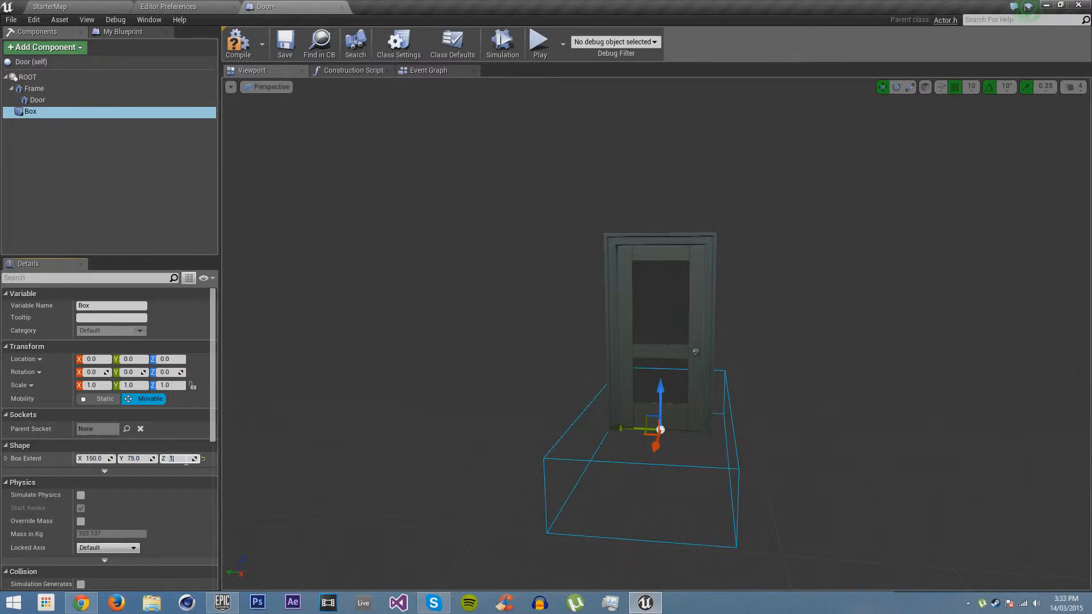
{"action": "type", "text": "05"}
{"action": "key", "text": "Return"}
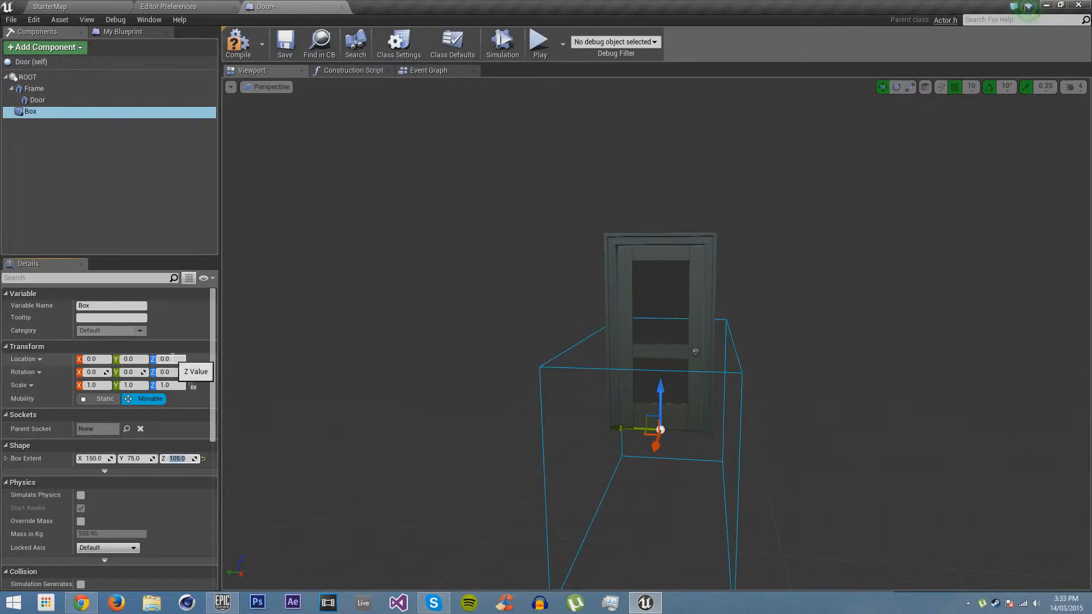
{"action": "type", "text": "105"}
Raise the collision box to a Z location of 105 and check how it encloses the door
{"action": "key", "text": "Return"}
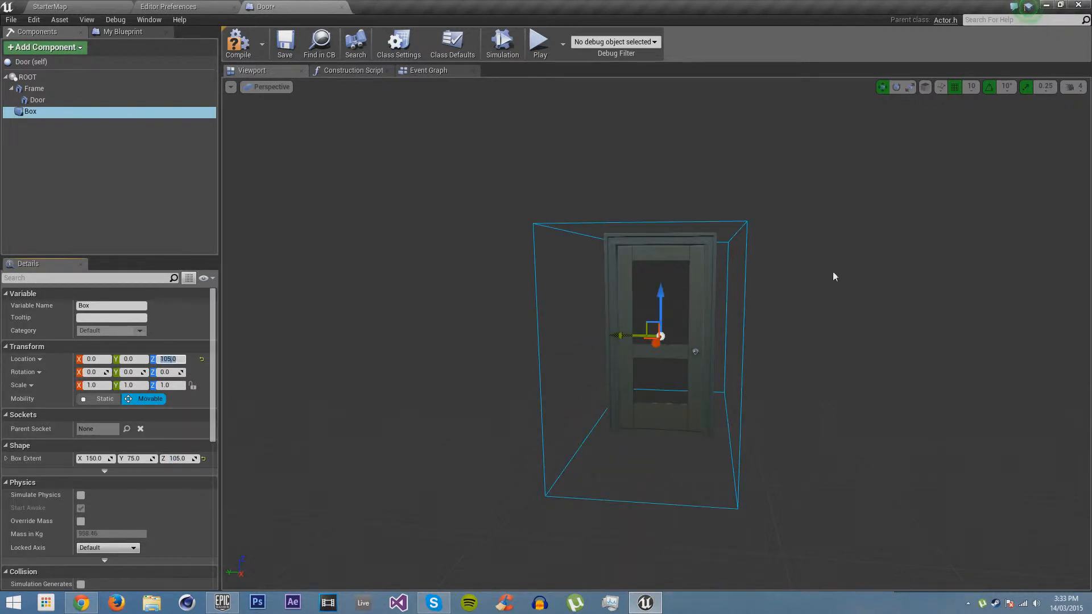
{"action": "right_click_drag", "start_coordinate": [835, 275], "coordinate": [768, 276]}
{"action": "key", "text": "w"}
{"action": "key", "text": "d"}
{"action": "key", "text": "a"}
{"action": "key", "text": "s"}
{"action": "key", "text": "a"}
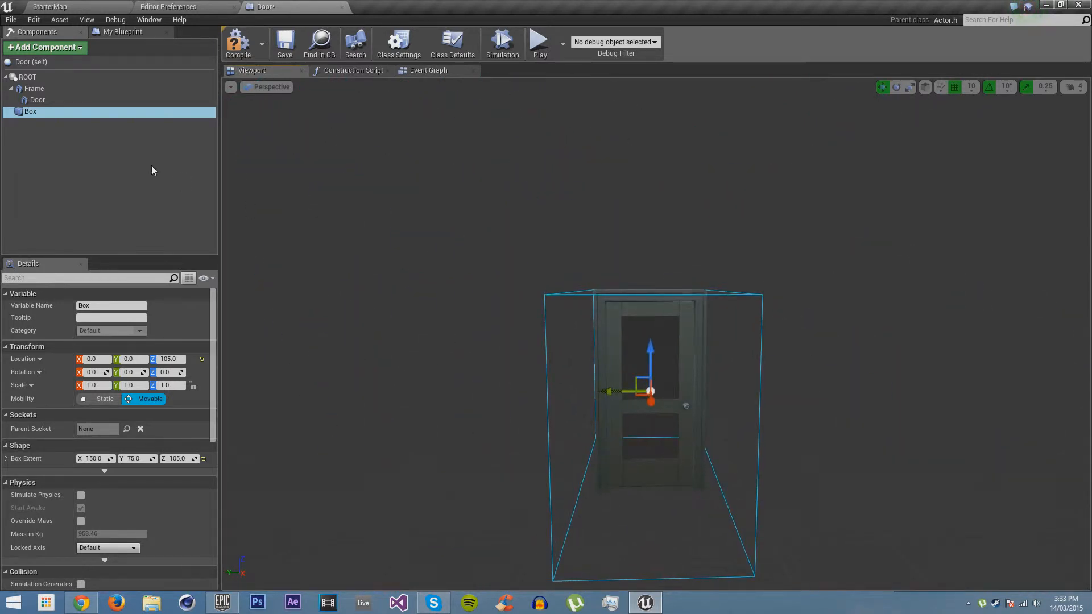
Rename the Box component to Collision and save the Door blueprint
{"action": "left_click", "coordinate": [31, 111]}
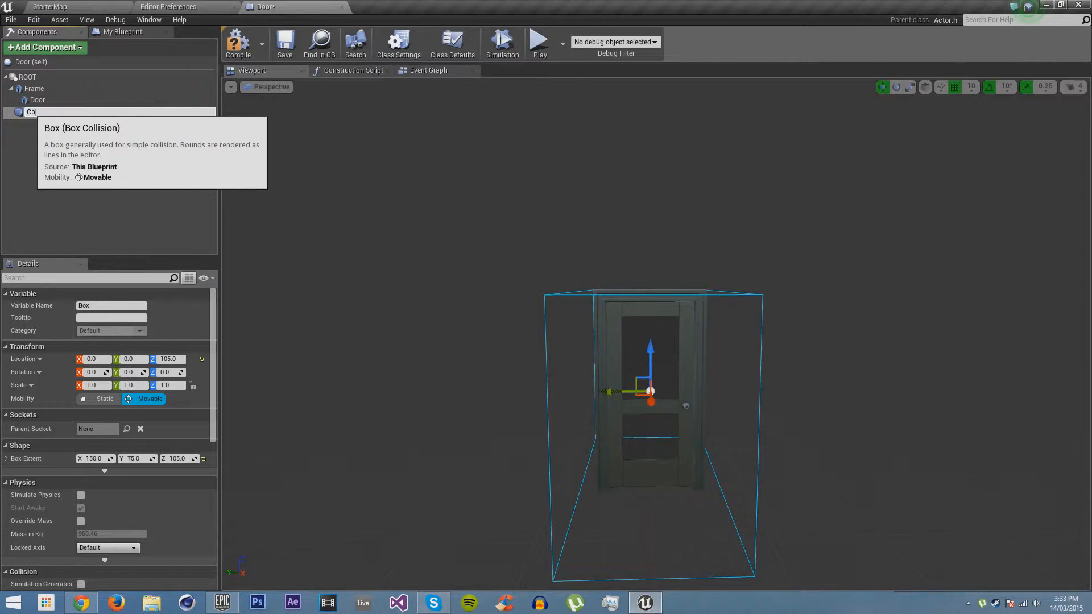
{"action": "type", "text": "Collision"}
{"action": "key", "text": "Return"}
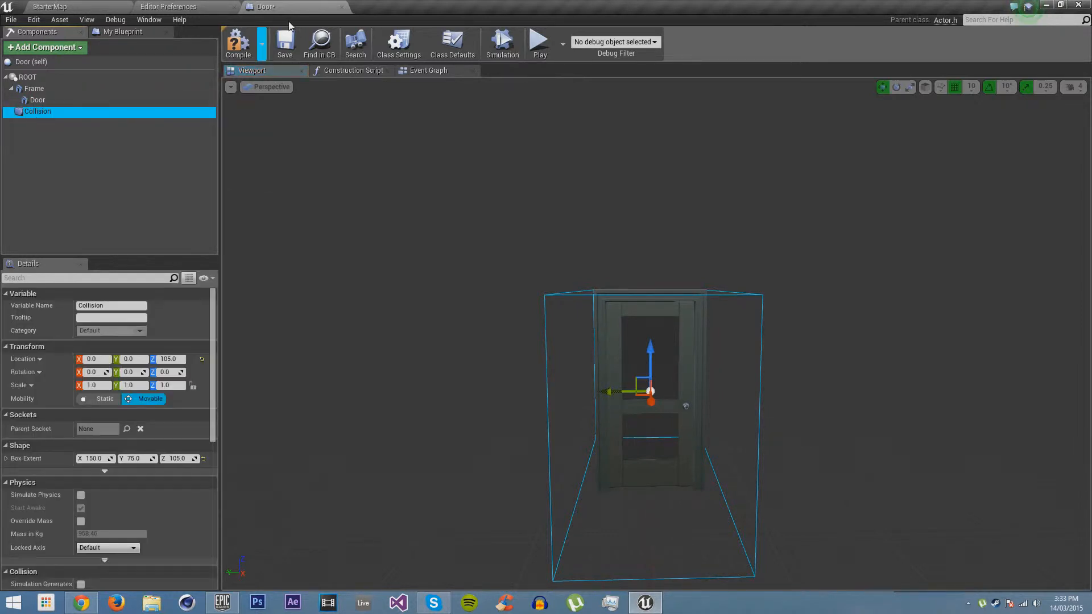
{"action": "left_click", "coordinate": [277, 42]}
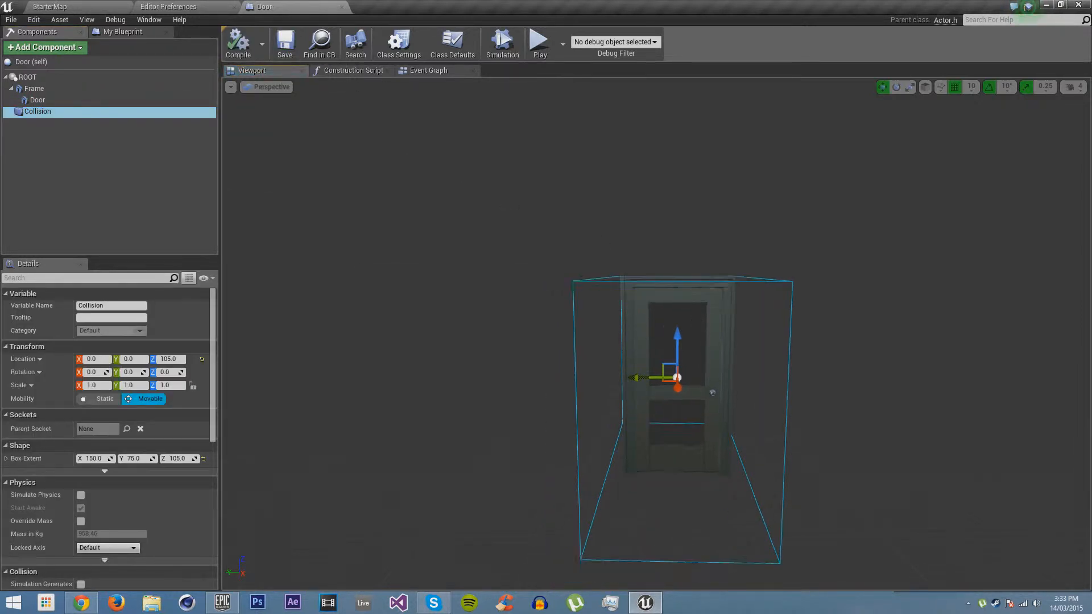
{"action": "right_click_drag", "start_coordinate": [458, 182], "coordinate": [393, 192]}
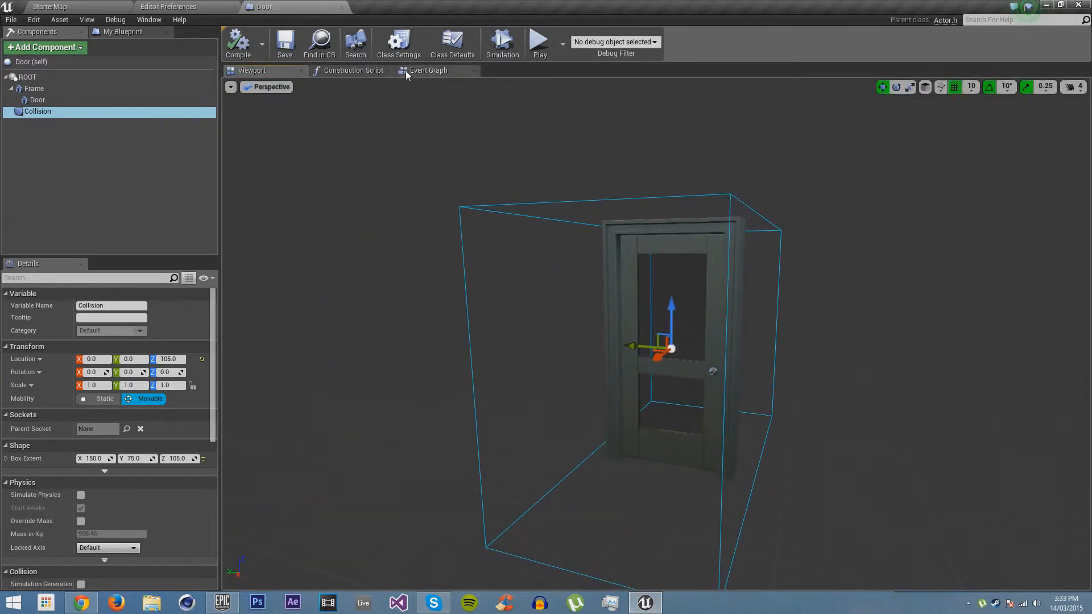
Open the Door blueprint's Event Graph and delete all of its default nodes
{"action": "left_click", "coordinate": [427, 70]}
{"action": "right_click_drag", "start_coordinate": [916, 199], "coordinate": [783, 159]}
{"action": "left_click_drag", "start_coordinate": [819, 164], "coordinate": [476, 494]}
{"action": "key", "text": "Delete"}
{"action": "right_click_drag", "start_coordinate": [565, 344], "coordinate": [539, 347]}
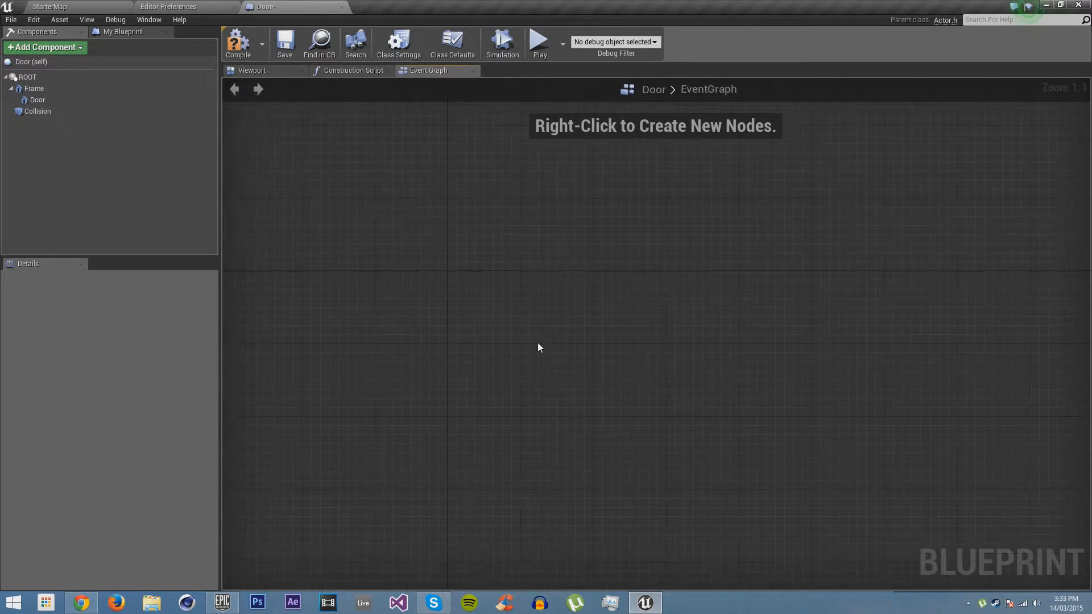
Add an On Component Begin Overlap event for the Collision component to the graph
{"action": "left_click", "coordinate": [56, 113]}
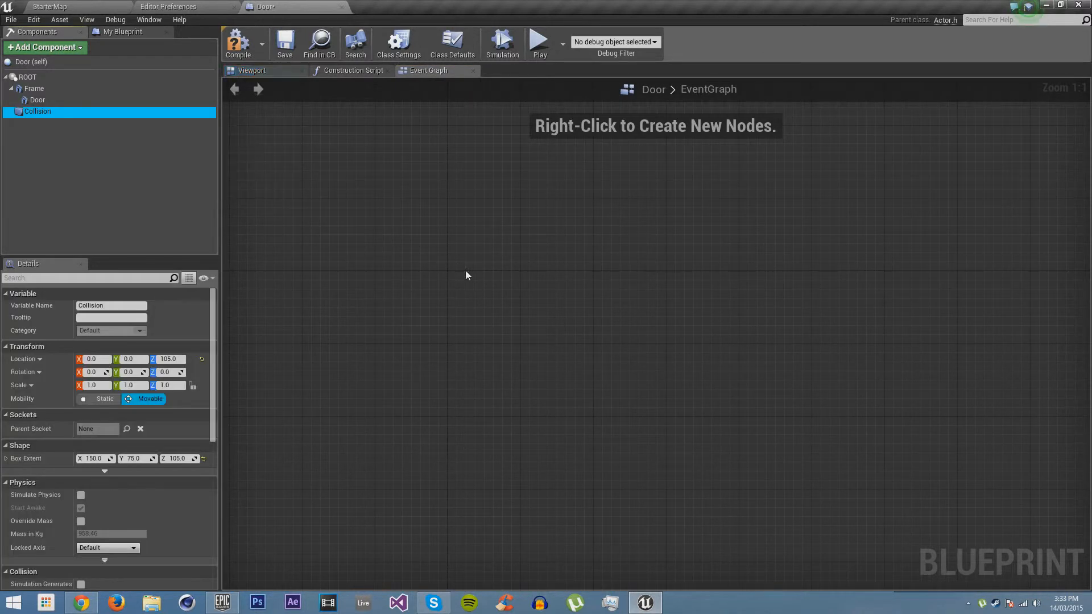
{"action": "right_click", "coordinate": [449, 275]}
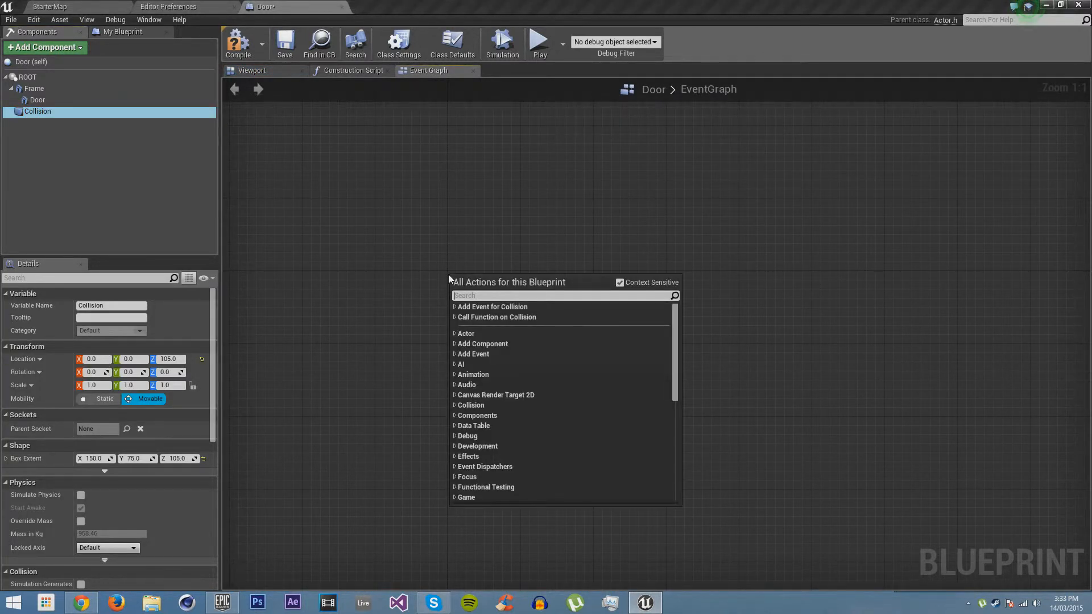
{"action": "type", "text": "begin overa"}
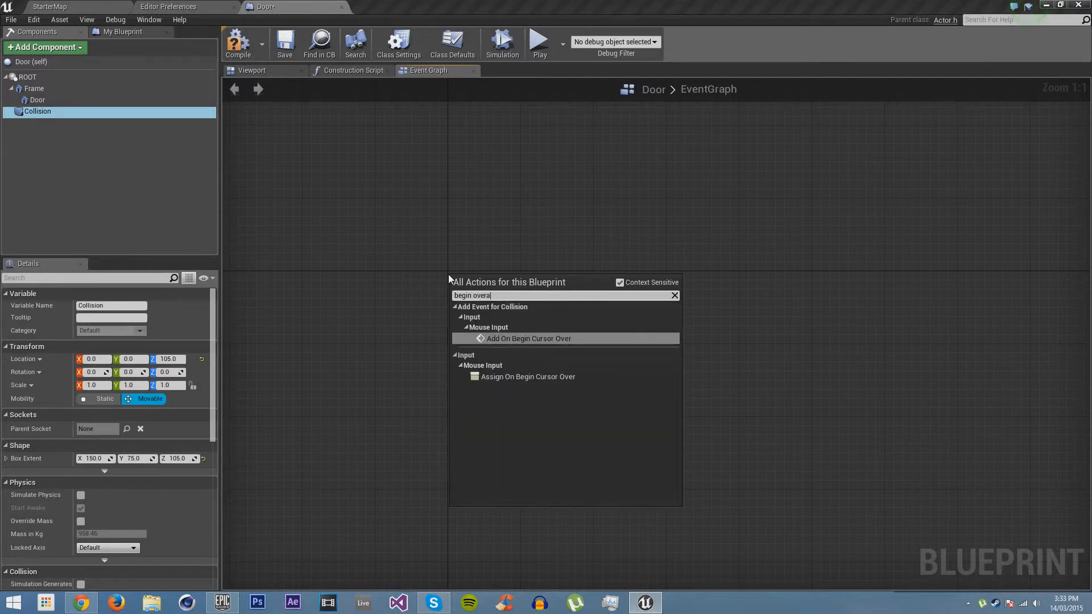
{"action": "key", "text": "BackSpace"}
{"action": "type", "text": "lap"}
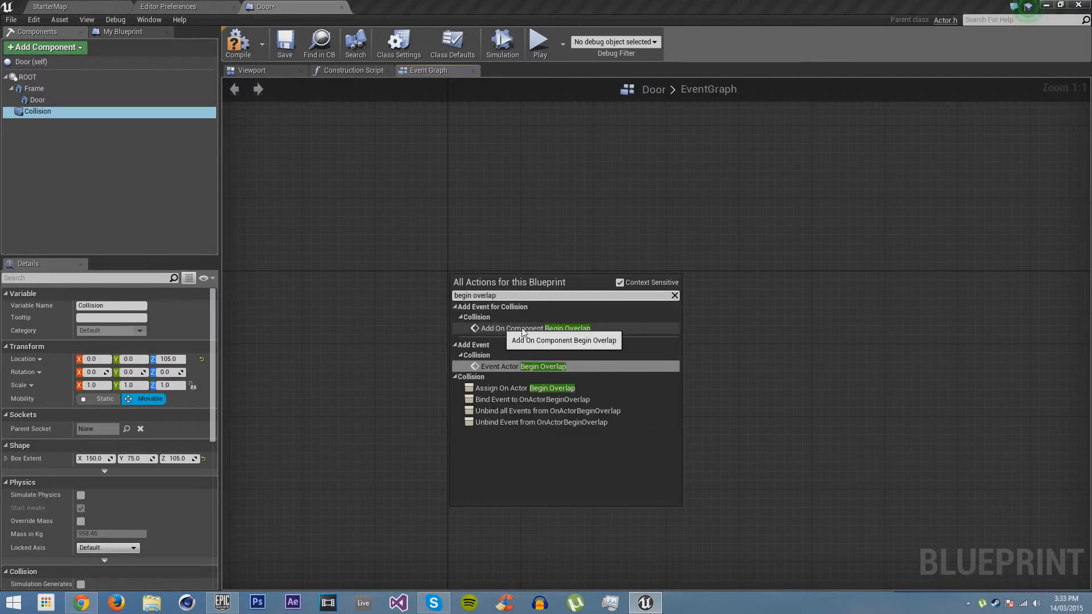
{"action": "left_click", "coordinate": [562, 328]}
{"action": "right_click_drag", "start_coordinate": [509, 382], "coordinate": [490, 262]}
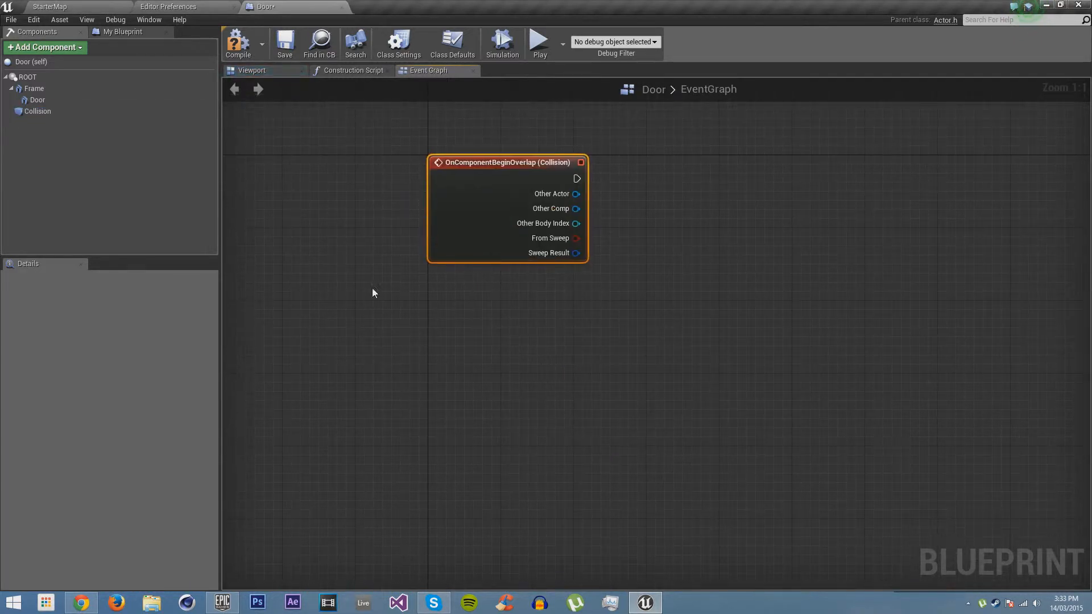
Add an On Component End Overlap event for the Collision component below the begin overlap event
{"action": "left_click", "coordinate": [25, 112]}
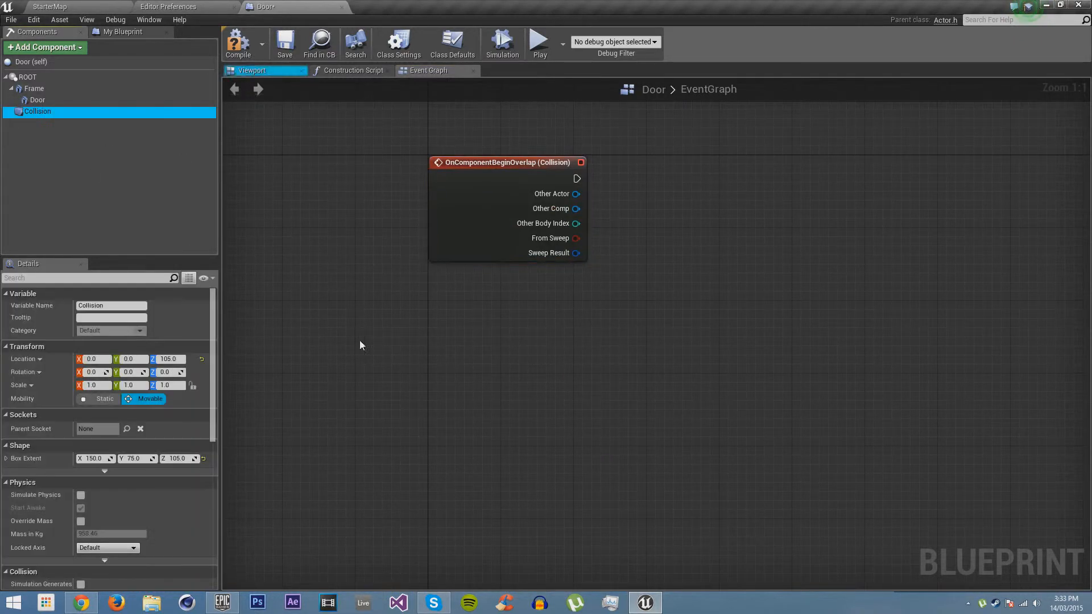
{"action": "right_click", "coordinate": [430, 303]}
{"action": "type", "text": "end ove"}
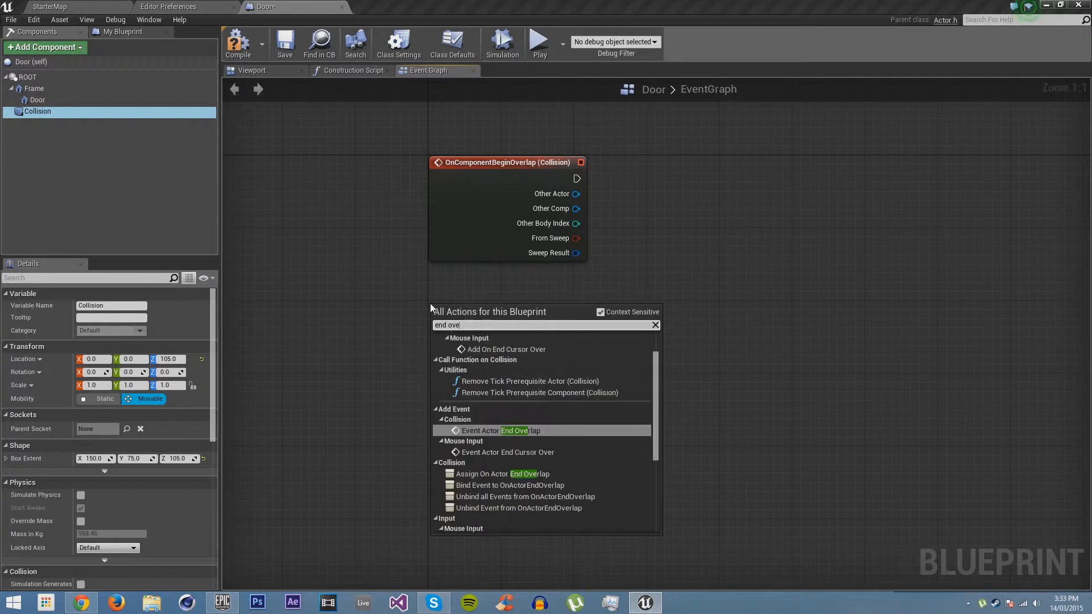
{"action": "type", "text": "rlap"}
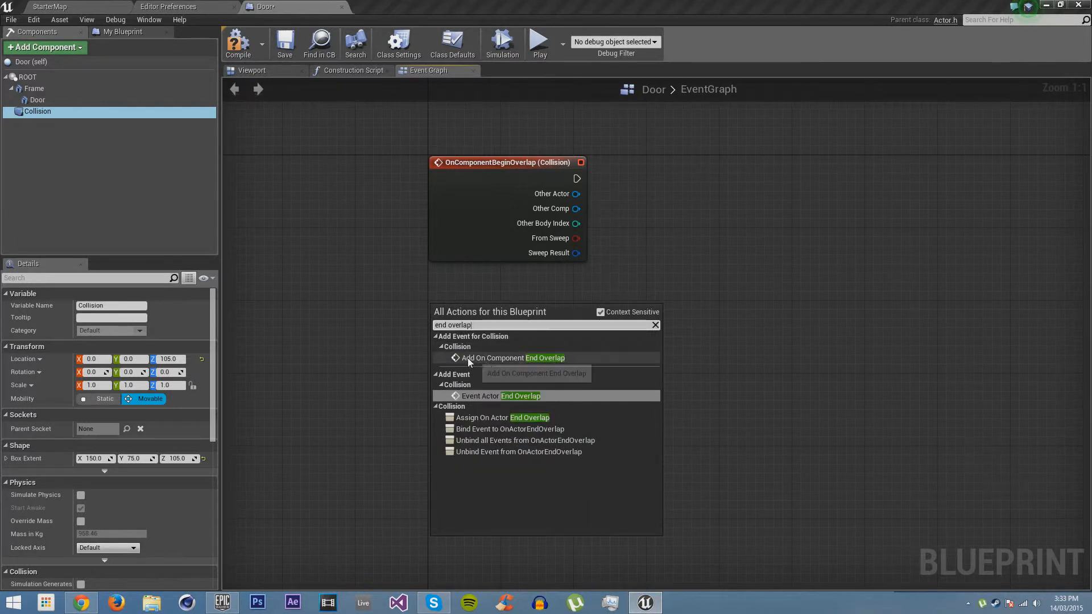
{"action": "left_click", "coordinate": [537, 359]}
{"action": "right_click_drag", "start_coordinate": [697, 302], "coordinate": [511, 296]}
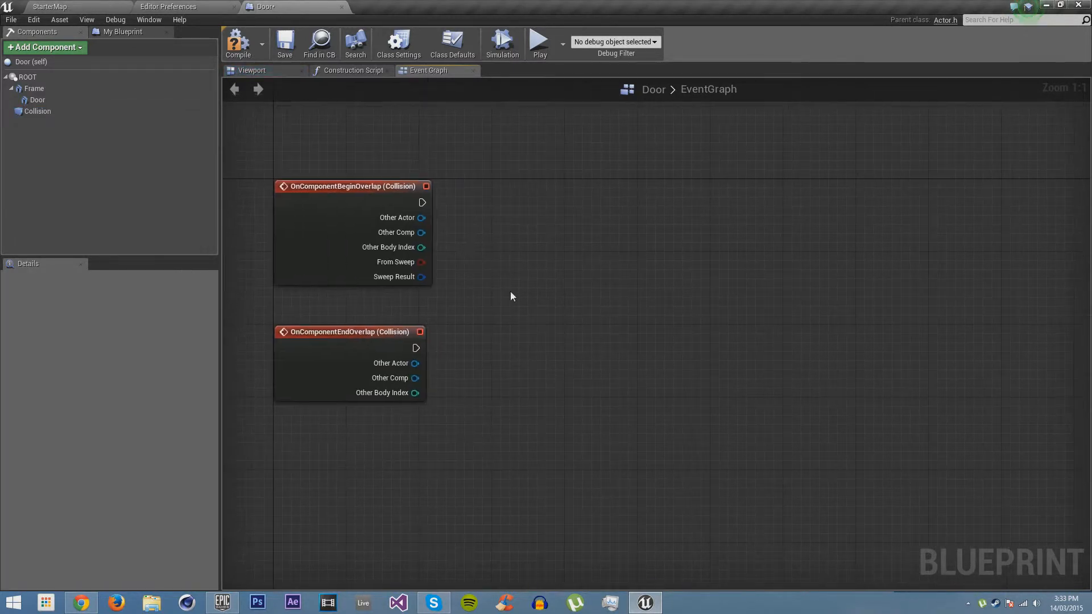
Give both overlap events a Cast To Player node, wired from their execution and Other Actor outputs
{"action": "left_click_drag", "start_coordinate": [425, 215], "coordinate": [500, 215]}
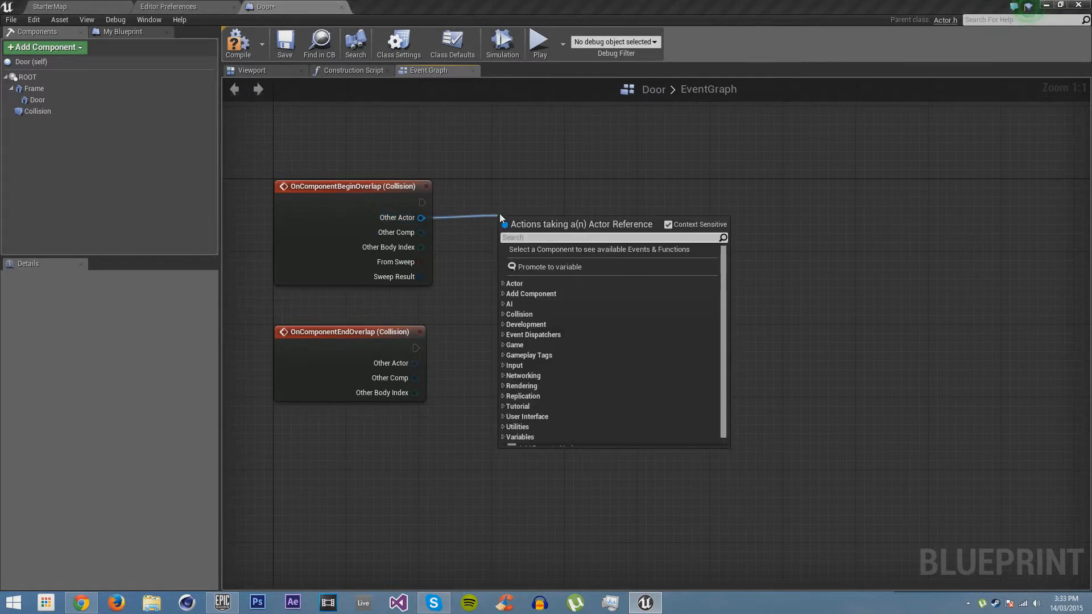
{"action": "type", "text": "player"}
{"action": "key", "text": "Return"}
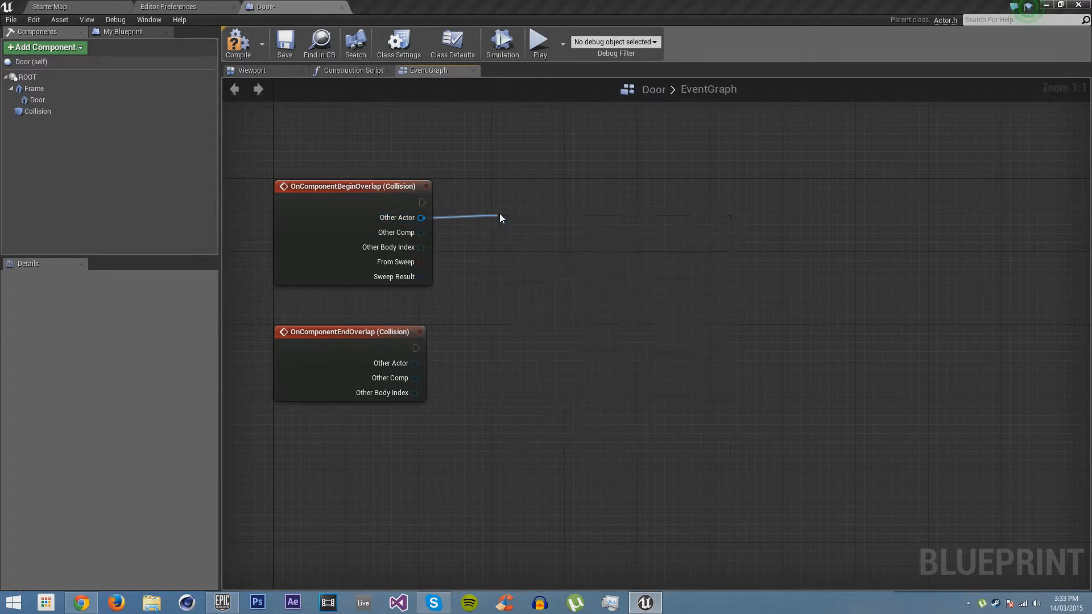
{"action": "left_click_drag", "start_coordinate": [531, 218], "coordinate": [527, 194]}
{"action": "key", "text": "ctrl+c"}
{"action": "key", "text": "ctrl+v"}
{"action": "left_click_drag", "start_coordinate": [502, 348], "coordinate": [540, 373]}
{"action": "right_click_drag", "start_coordinate": [561, 247], "coordinate": [462, 252]}
{"action": "left_click", "coordinate": [462, 252]}
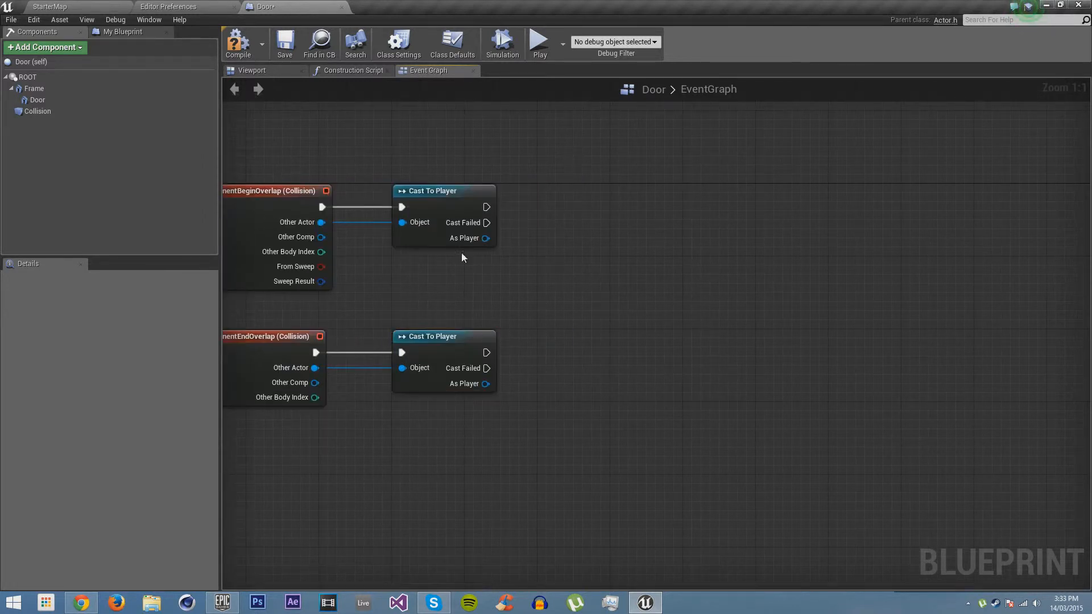
Add a timeline node beside the cast nodes and name it OpenDoor
{"action": "right_click_drag", "start_coordinate": [554, 224], "coordinate": [525, 223]}
{"action": "right_click", "coordinate": [587, 210]}
{"action": "type", "text": "a"}
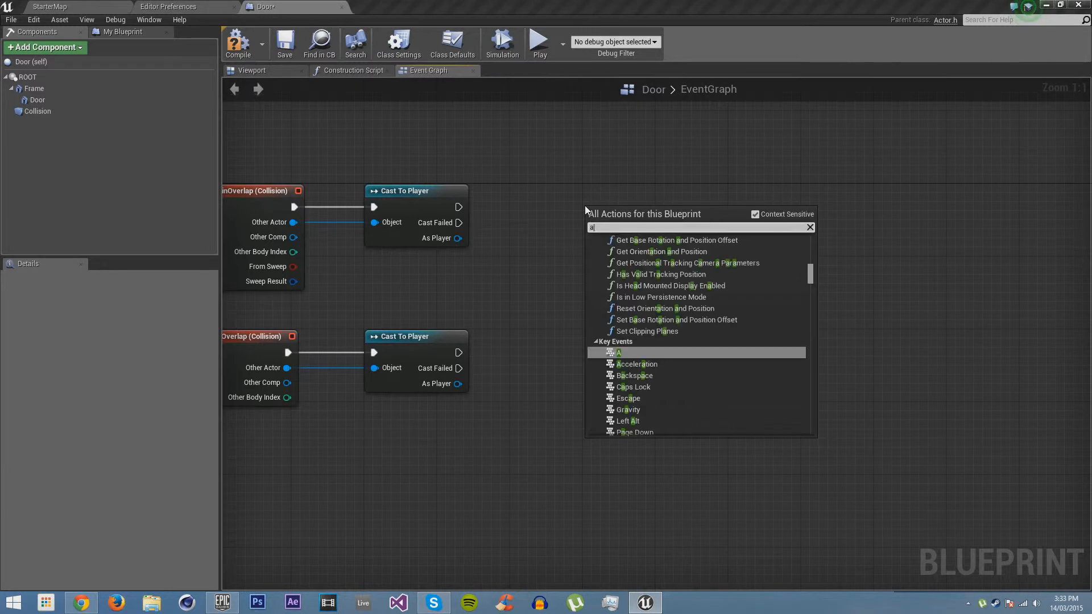
{"action": "type", "text": "dd timeline"}
{"action": "key", "text": "Return"}
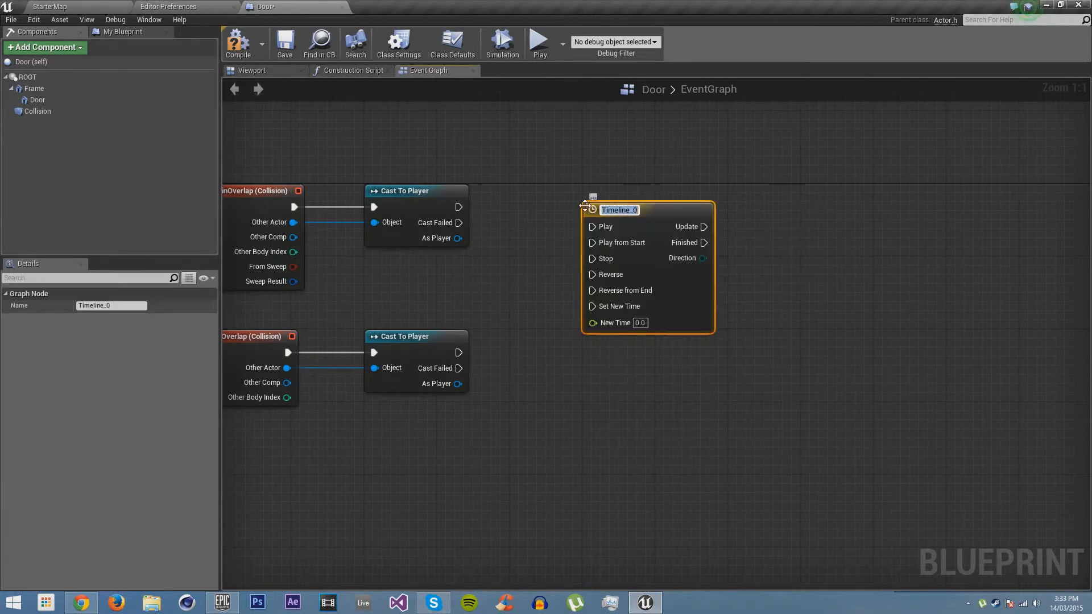
{"action": "type", "text": "OpenDoor"}
{"action": "key", "text": "Return"}
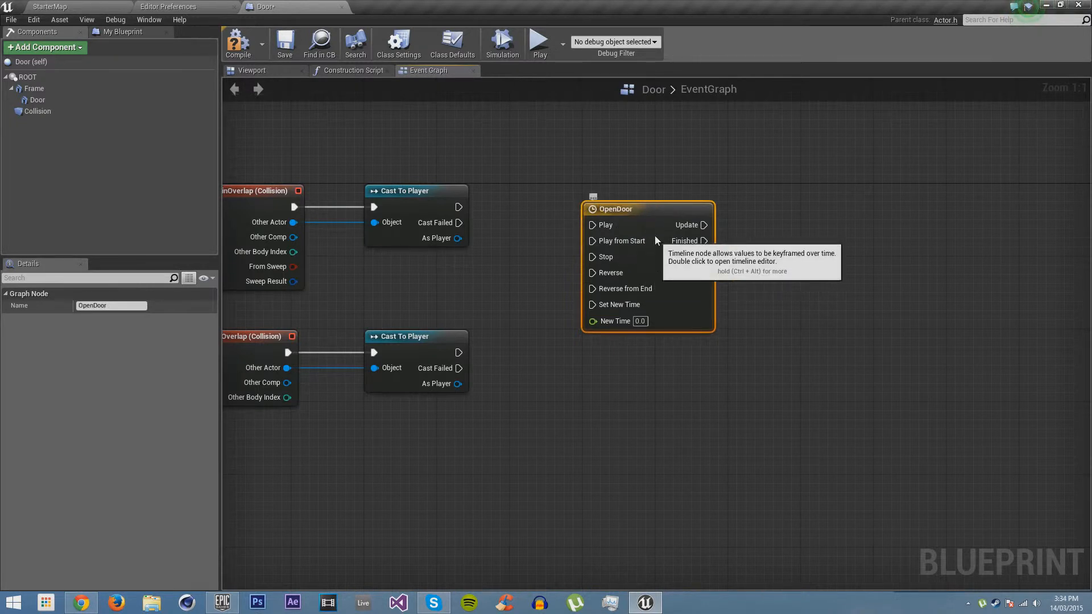
Connect the begin overlap cast to OpenDoor's Play input and the end overlap cast to its Reverse input
{"action": "left_click_drag", "start_coordinate": [655, 236], "coordinate": [459, 207]}
{"action": "right_click_drag", "start_coordinate": [280, 209], "coordinate": [371, 207]}
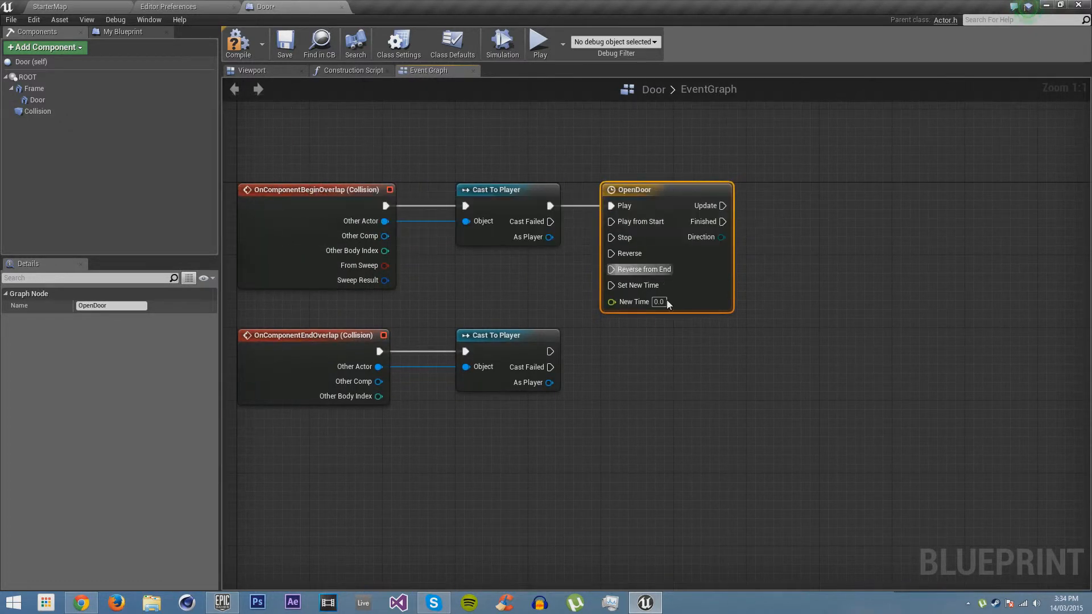
{"action": "left_click_drag", "start_coordinate": [629, 256], "coordinate": [552, 352]}
{"action": "left_click", "coordinate": [845, 333]}
{"action": "right_click_drag", "start_coordinate": [903, 240], "coordinate": [774, 294]}
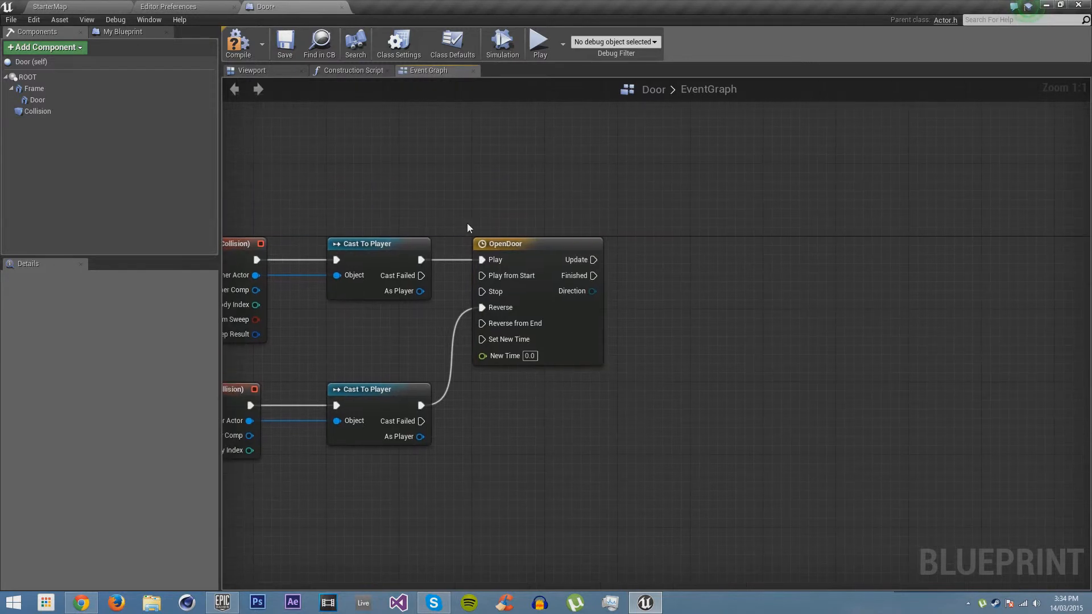
Set the OpenDoor timeline's length to 0.75 and add a float track named POW
{"action": "double_click", "coordinate": [511, 247]}
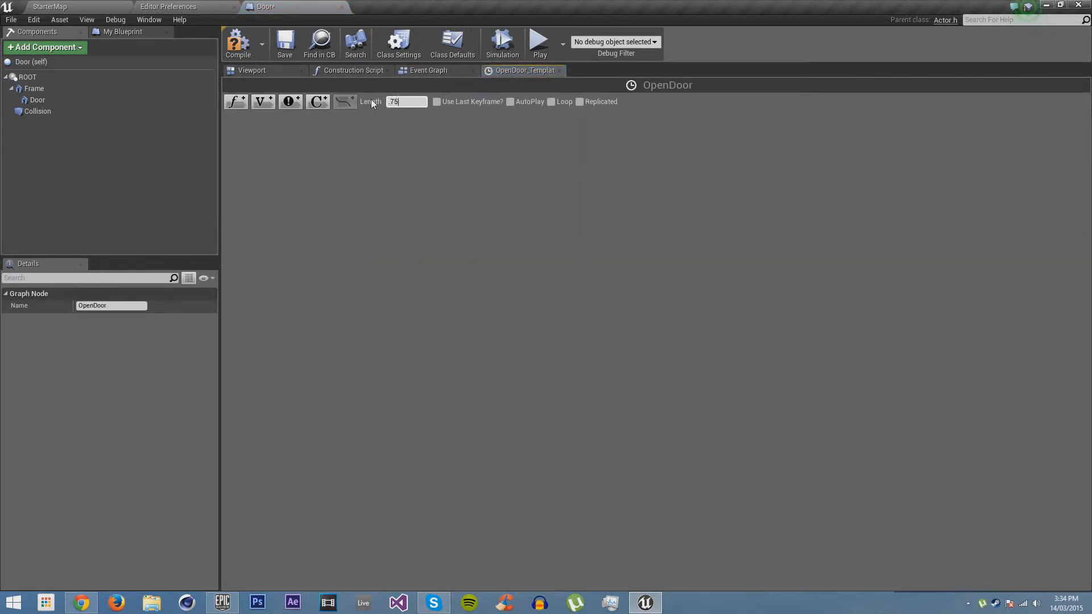
{"action": "type", "text": "0.75"}
{"action": "left_click", "coordinate": [234, 101]}
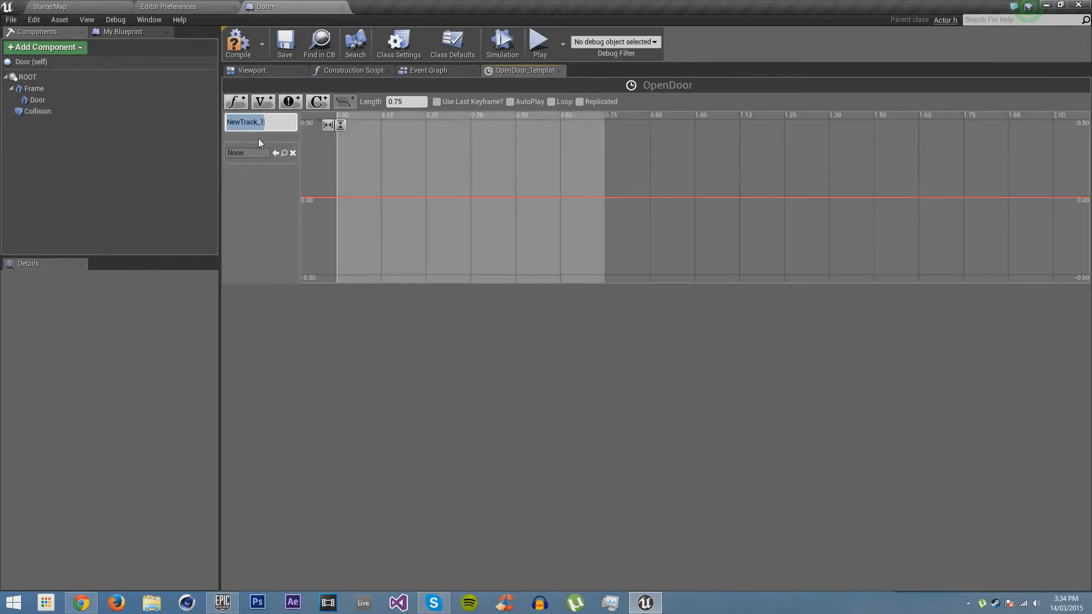
{"action": "type", "text": "POW"}
{"action": "key", "text": "Return"}
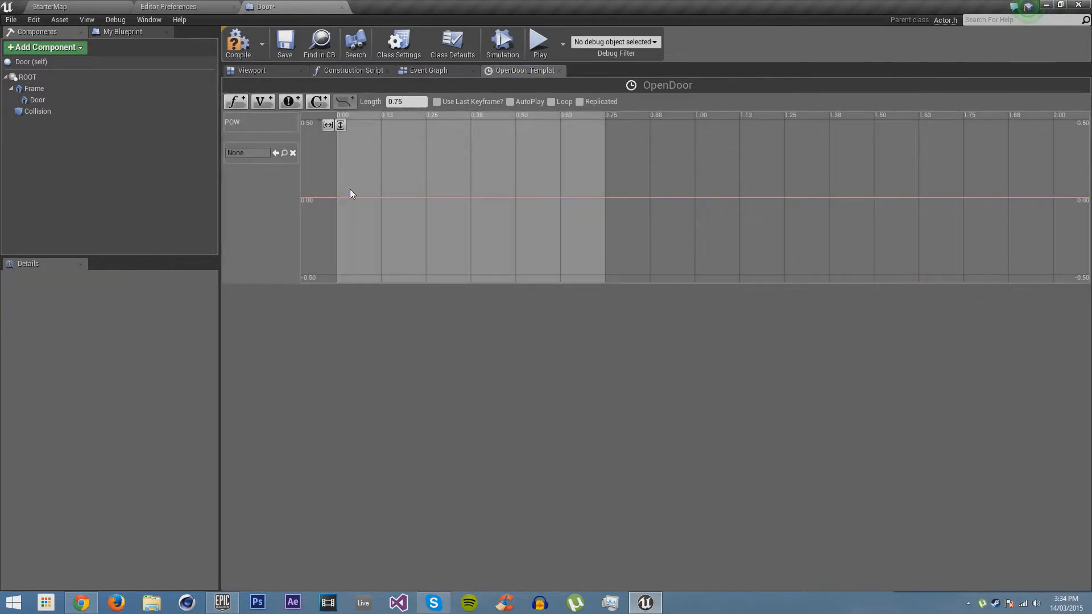
Add two keys to the POW track, value 0 at time 0 and value 1 at time 0.75, and fit the curve to view
{"action": "left_click", "coordinate": [336, 197], "text": "shift"}
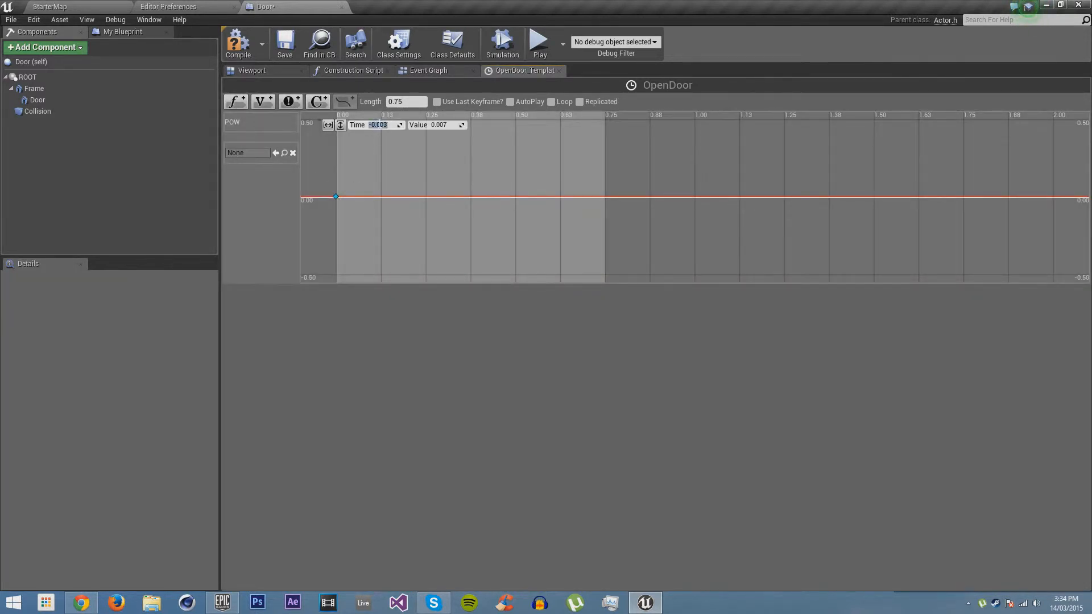
{"action": "type", "text": "0"}
{"action": "key", "text": "Return"}
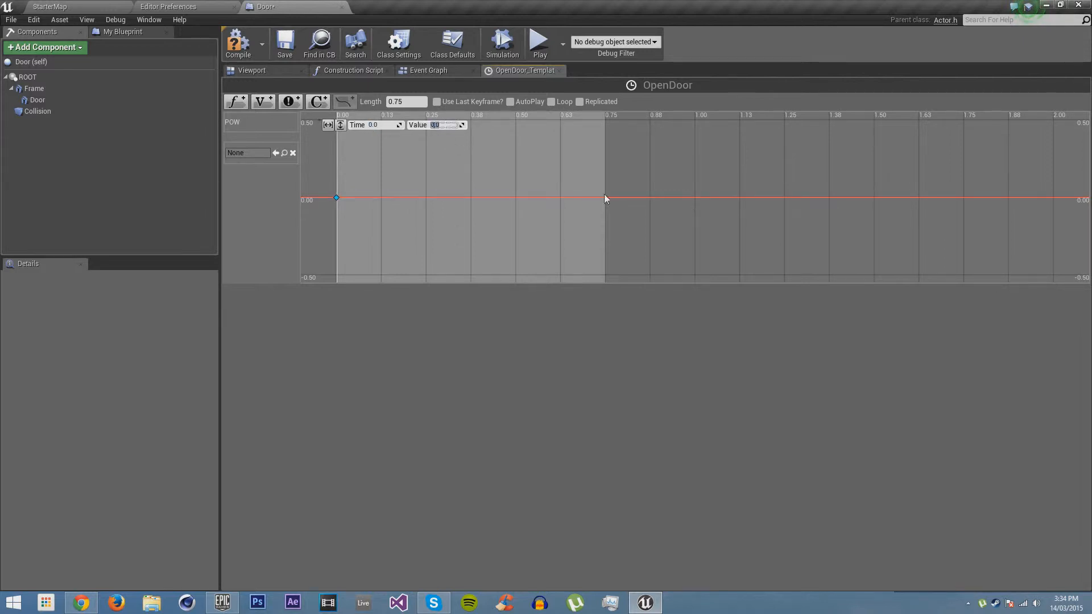
{"action": "left_click", "coordinate": [573, 188], "text": "shift"}
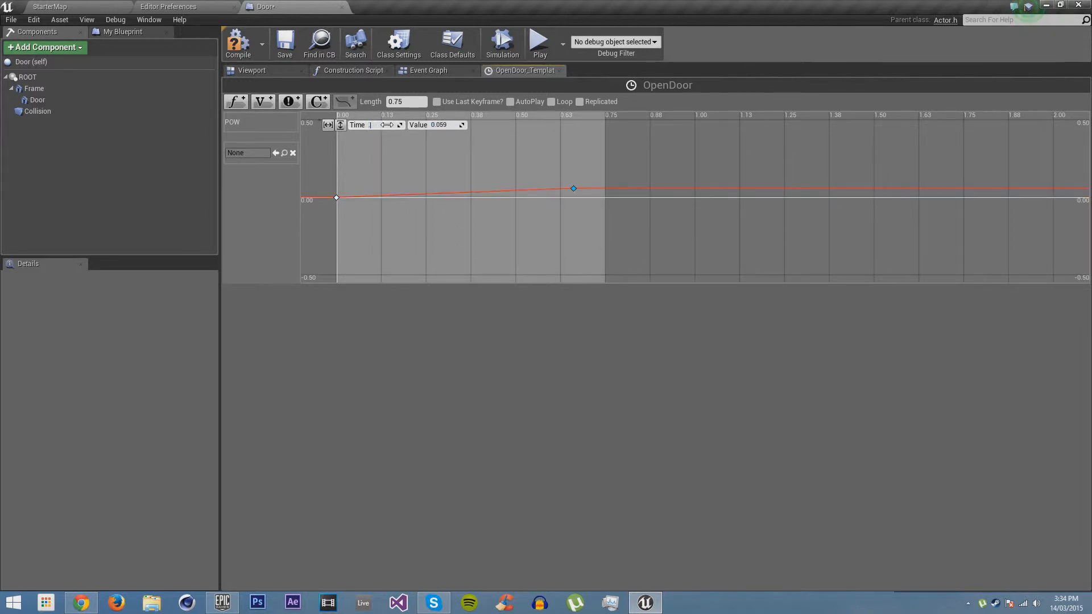
{"action": "key", "text": "Tab"}
{"action": "type", "text": "1"}
{"action": "key", "text": "Return"}
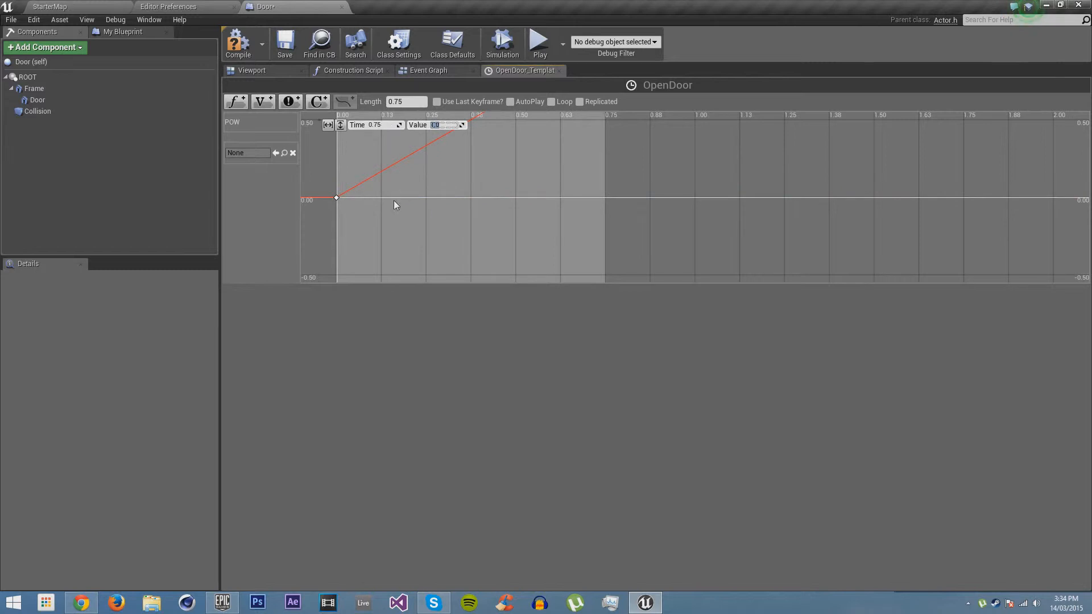
{"action": "left_click", "coordinate": [329, 124]}
{"action": "left_click", "coordinate": [340, 124]}
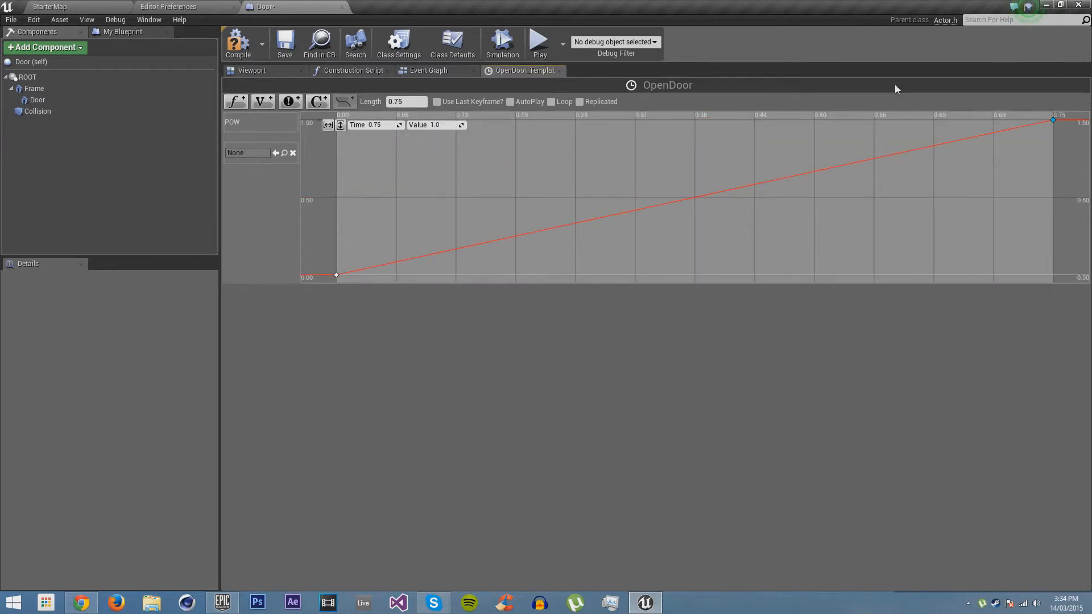
Add a float Lerp node to the Event Graph and connect OpenDoor's POW output to its Alpha input
{"action": "left_click", "coordinate": [433, 71]}
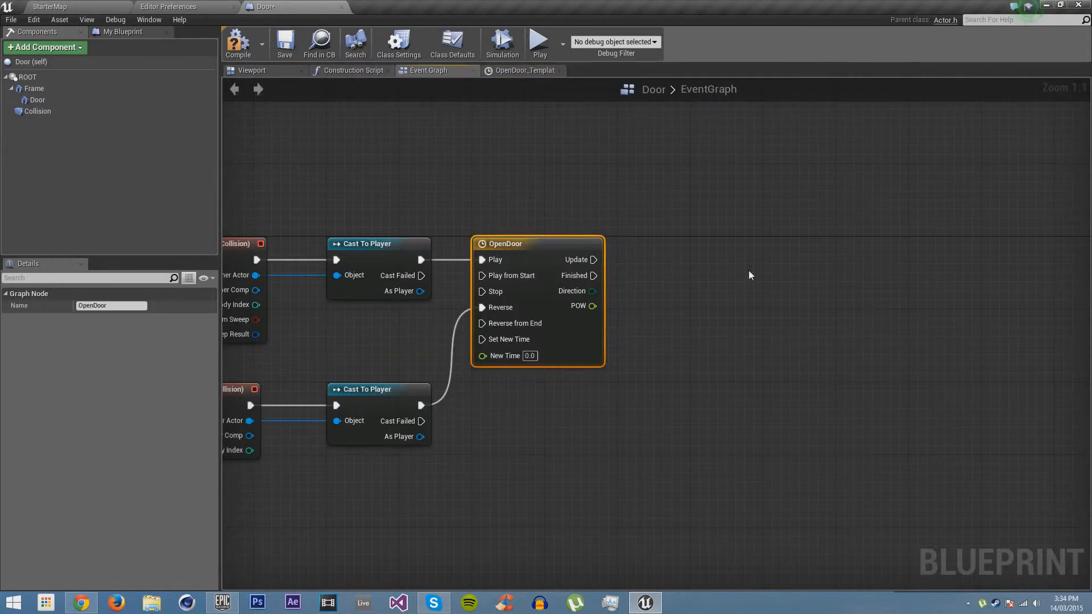
{"action": "right_click_drag", "start_coordinate": [719, 280], "coordinate": [679, 248]}
{"action": "left_click", "coordinate": [680, 249]}
{"action": "right_click_drag", "start_coordinate": [614, 262], "coordinate": [661, 251]}
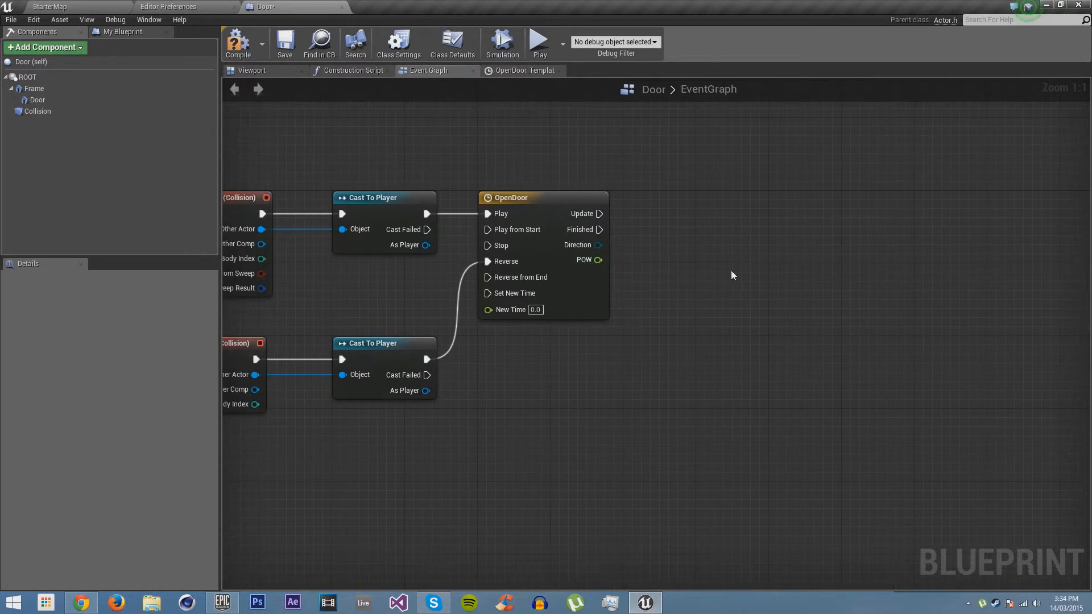
{"action": "right_click", "coordinate": [732, 275]}
{"action": "type", "text": "lerp rotatio"}
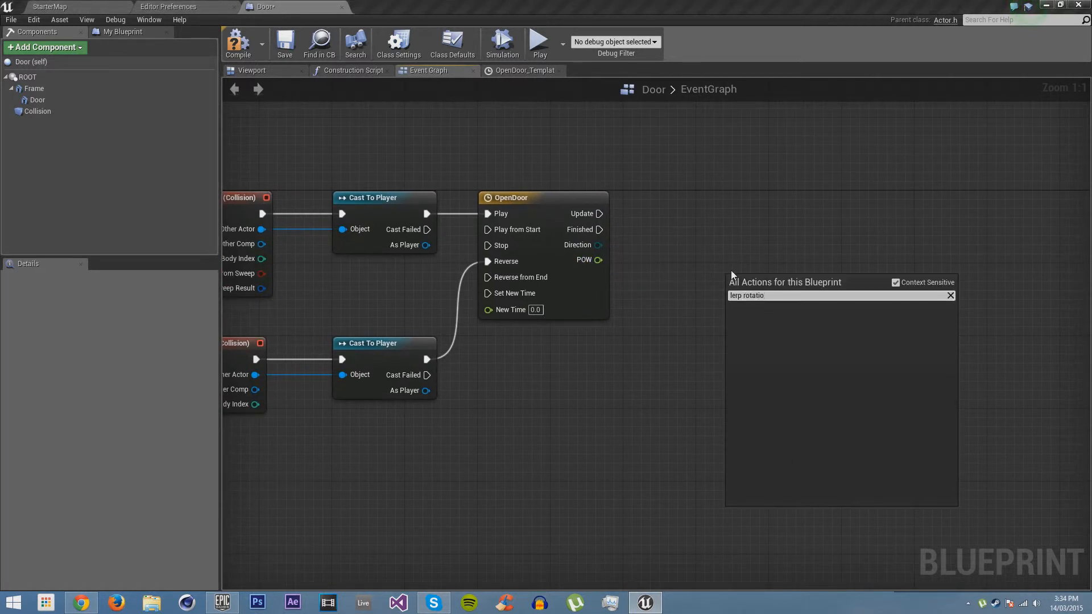
{"action": "key", "text": "BackSpace"}
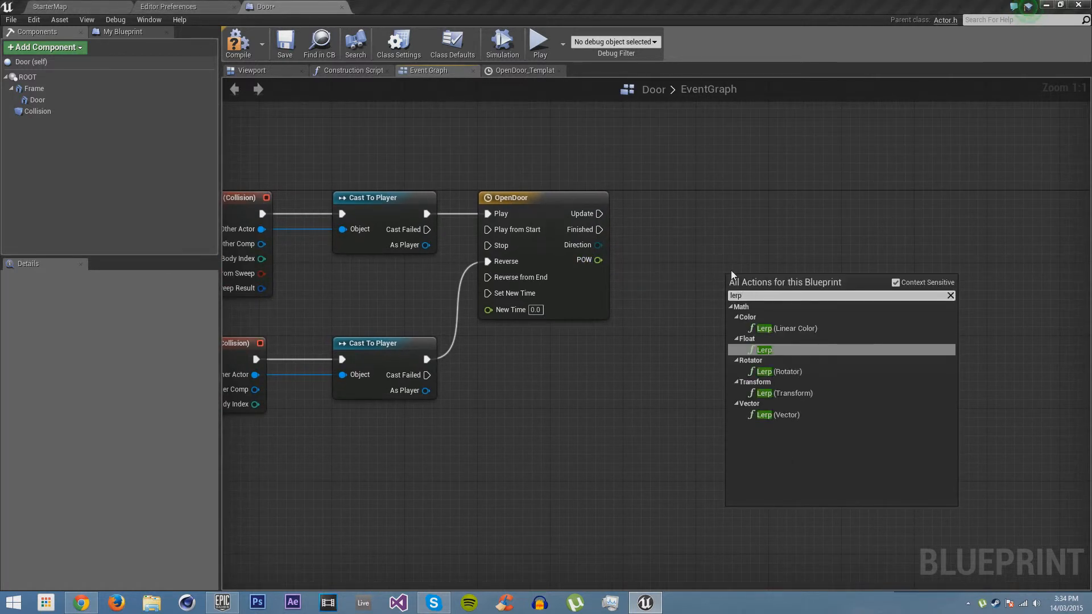
{"action": "key", "text": "Return"}
{"action": "left_click_drag", "start_coordinate": [747, 281], "coordinate": [716, 270]}
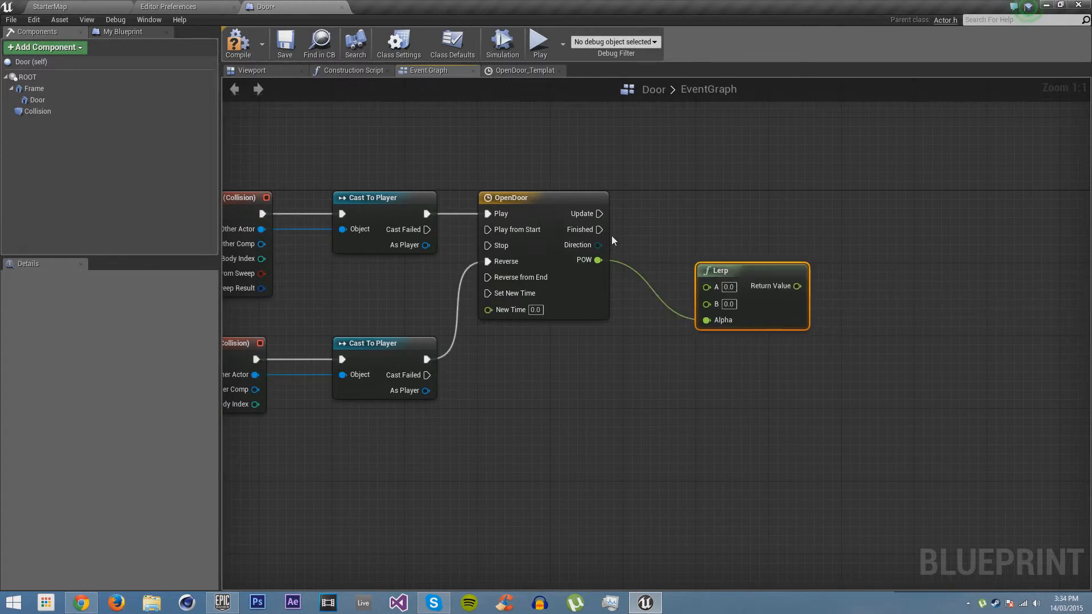
Add a Set Relative Rotation node targeting the Door component and connect OpenDoor's Update output to its execution input
{"action": "right_click_drag", "start_coordinate": [587, 225], "coordinate": [496, 230]}
{"action": "right_click_drag", "start_coordinate": [642, 236], "coordinate": [791, 198]}
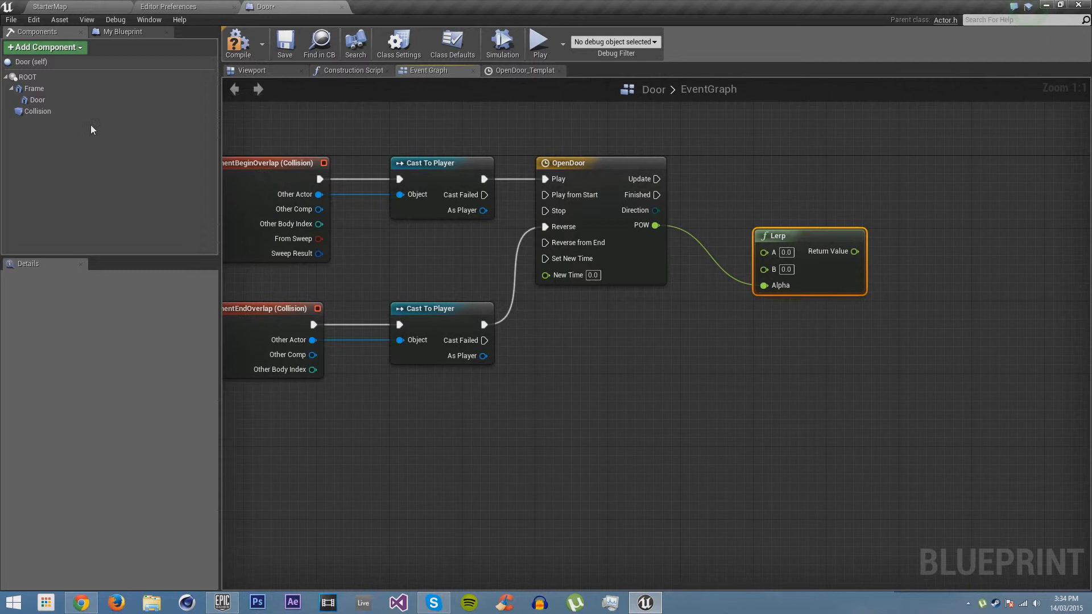
{"action": "left_click", "coordinate": [38, 100]}
{"action": "left_click_drag", "start_coordinate": [37, 99], "coordinate": [705, 241]}
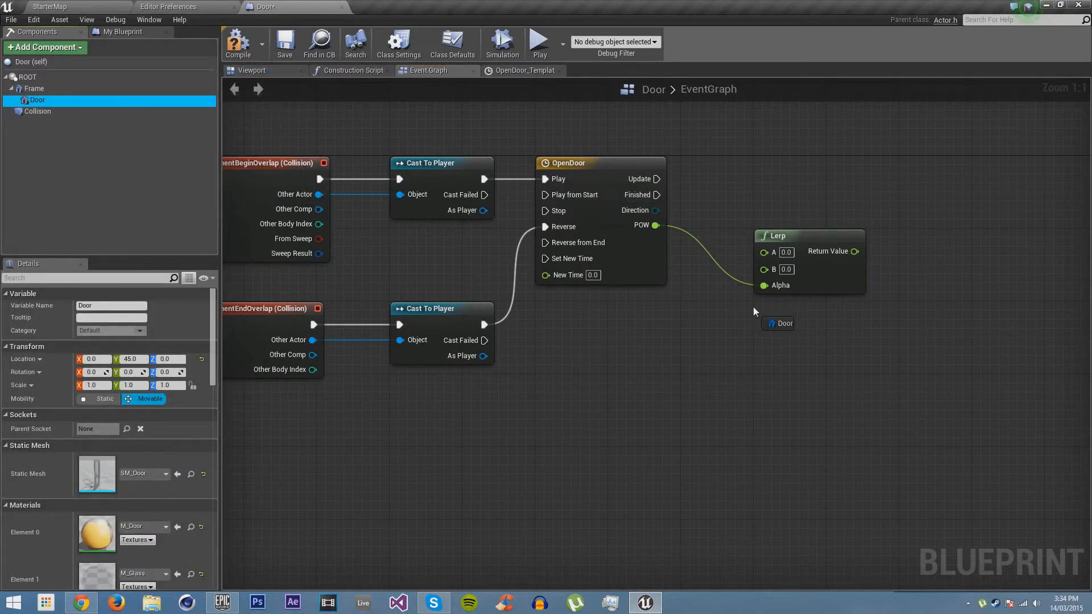
{"action": "left_click_drag", "start_coordinate": [753, 308], "coordinate": [860, 301]}
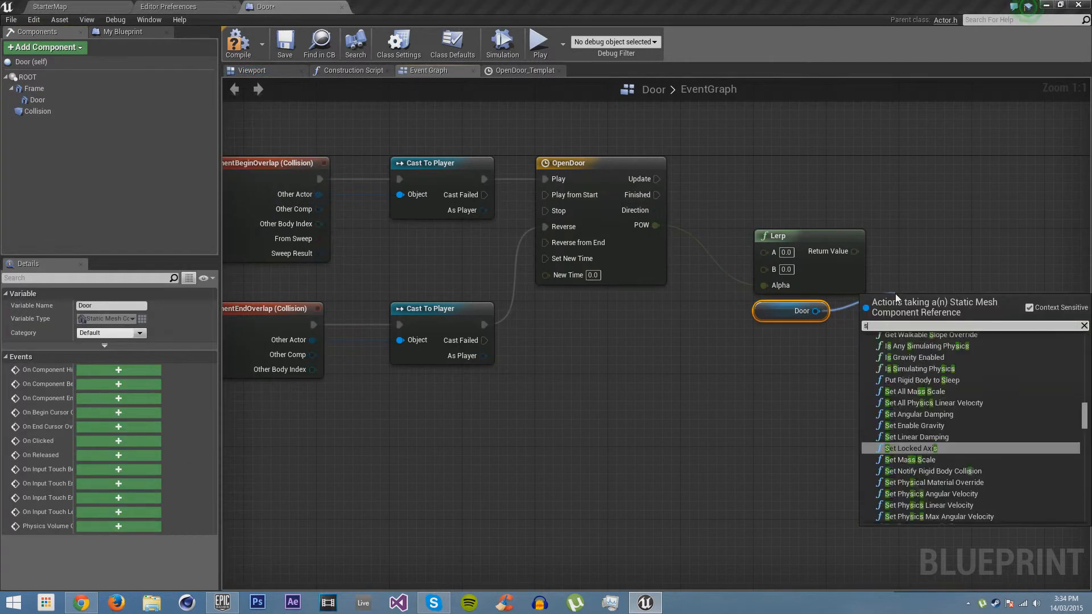
{"action": "type", "text": "set relative rota"}
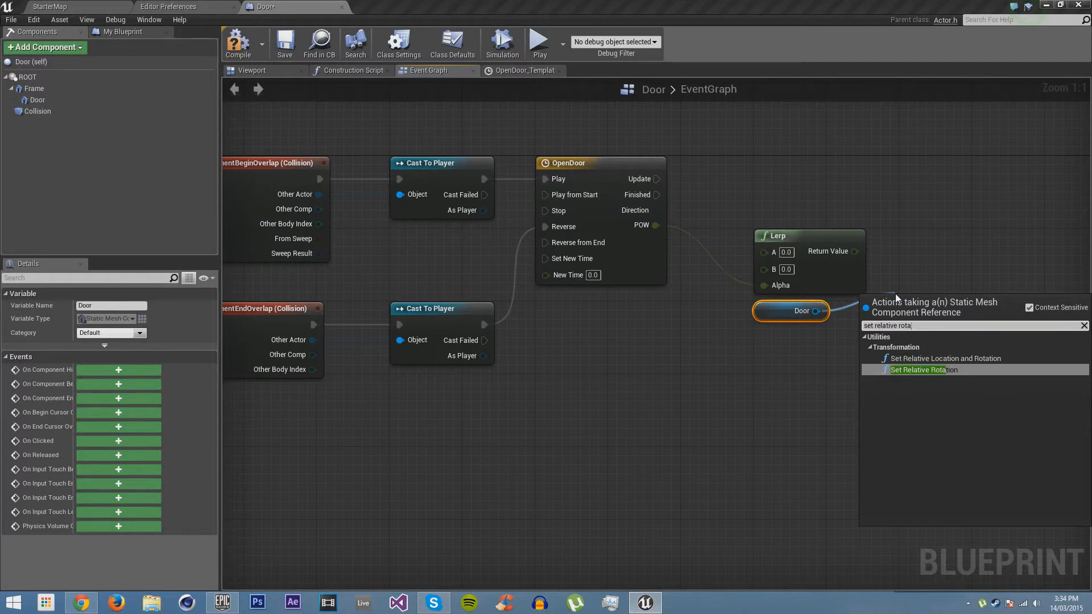
{"action": "key", "text": "Return"}
{"action": "right_click_drag", "start_coordinate": [898, 298], "coordinate": [779, 365]}
{"action": "left_click_drag", "start_coordinate": [811, 372], "coordinate": [592, 247]}
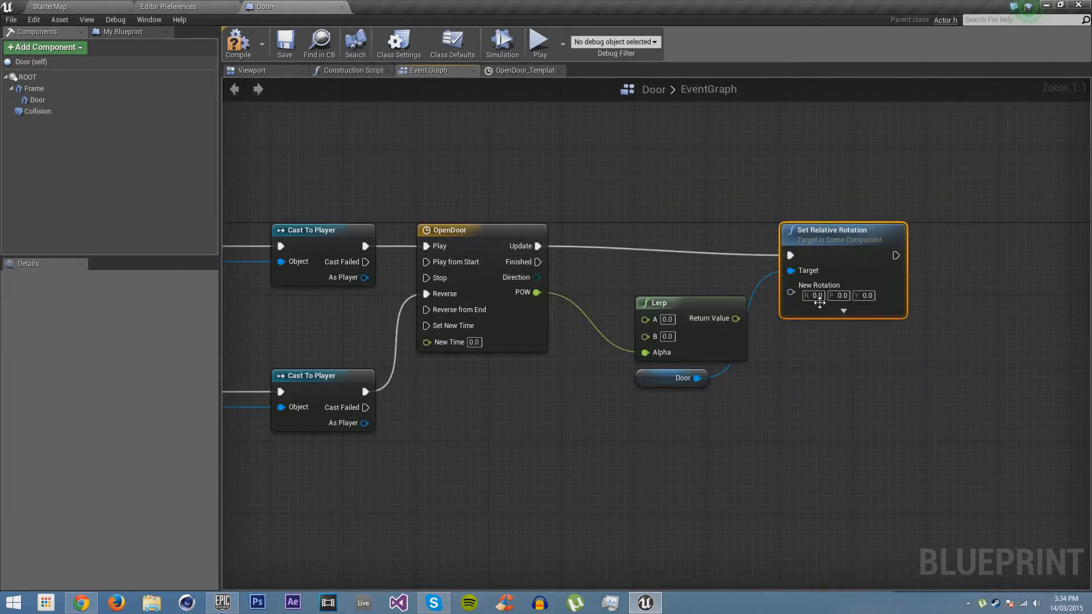
Split Set Relative Rotation's New Rotation input into separate components and connect the Lerp's Return Value to New Rotation Yaw
{"action": "right_click", "coordinate": [788, 290]}
{"action": "left_click", "coordinate": [825, 314]}
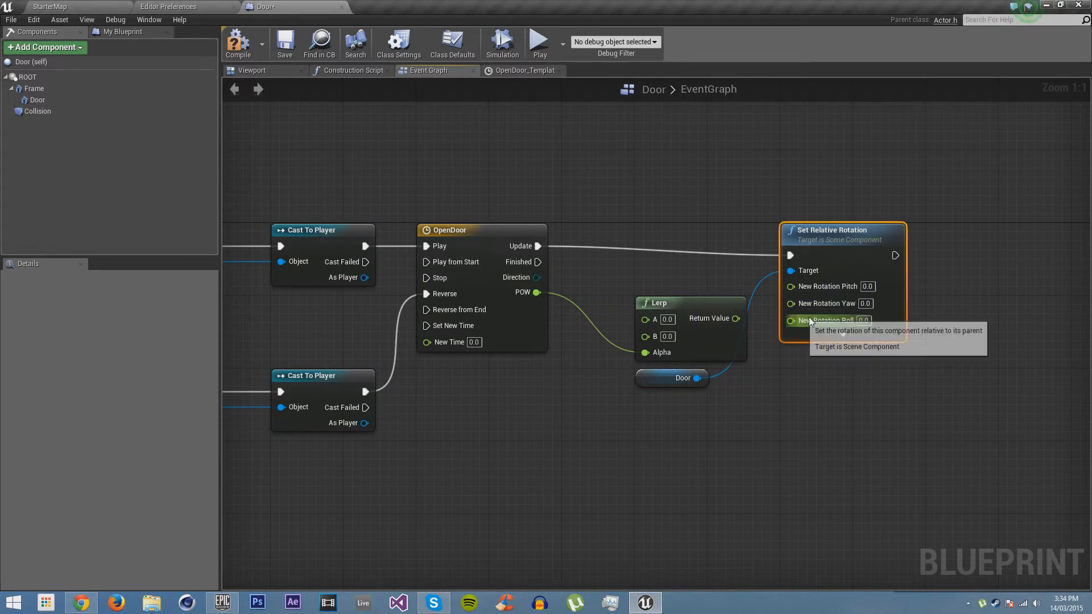
{"action": "left_click_drag", "start_coordinate": [827, 303], "coordinate": [736, 319]}
{"action": "right_click_drag", "start_coordinate": [615, 312], "coordinate": [699, 286]}
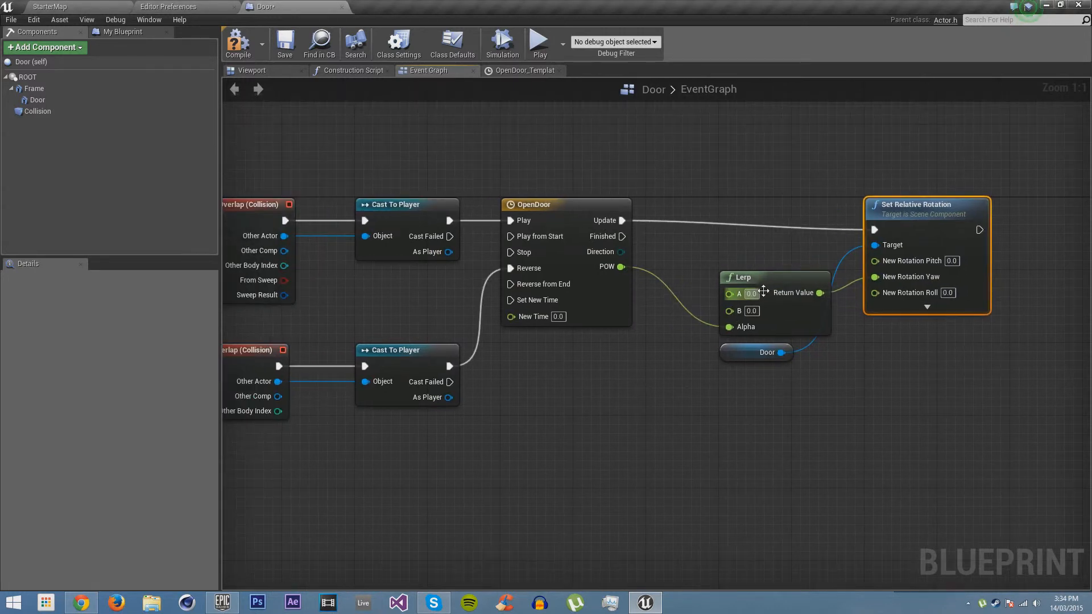
Set the Lerp node's B value to 90 and save the Door blueprint
{"action": "left_click", "coordinate": [750, 294]}
{"action": "left_click", "coordinate": [752, 312]}
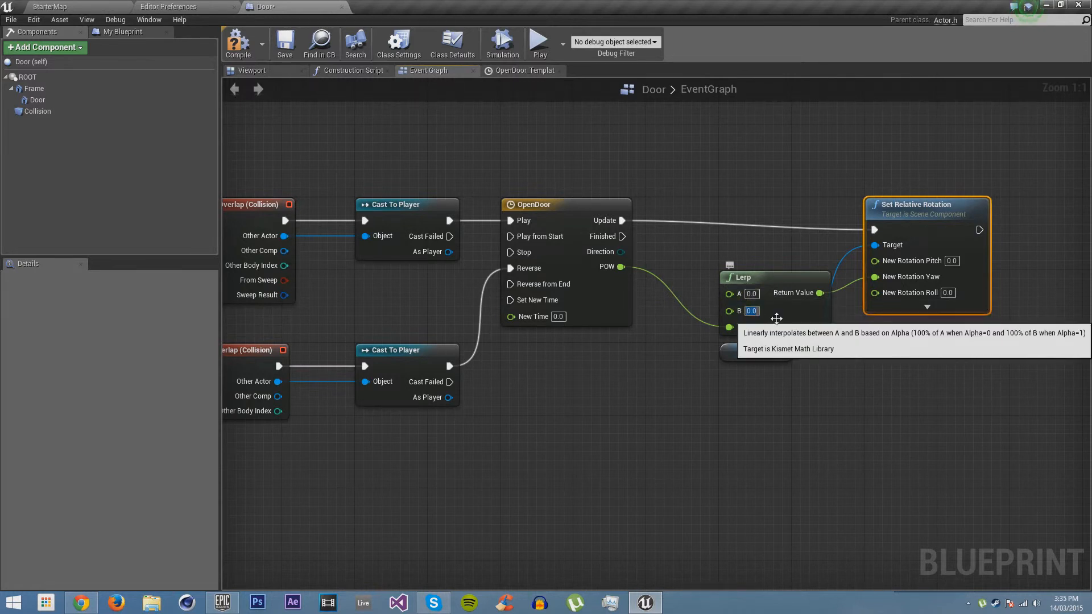
{"action": "key", "text": "Return"}
{"action": "left_click", "coordinate": [840, 404]}
{"action": "right_click_drag", "start_coordinate": [939, 363], "coordinate": [870, 375]}
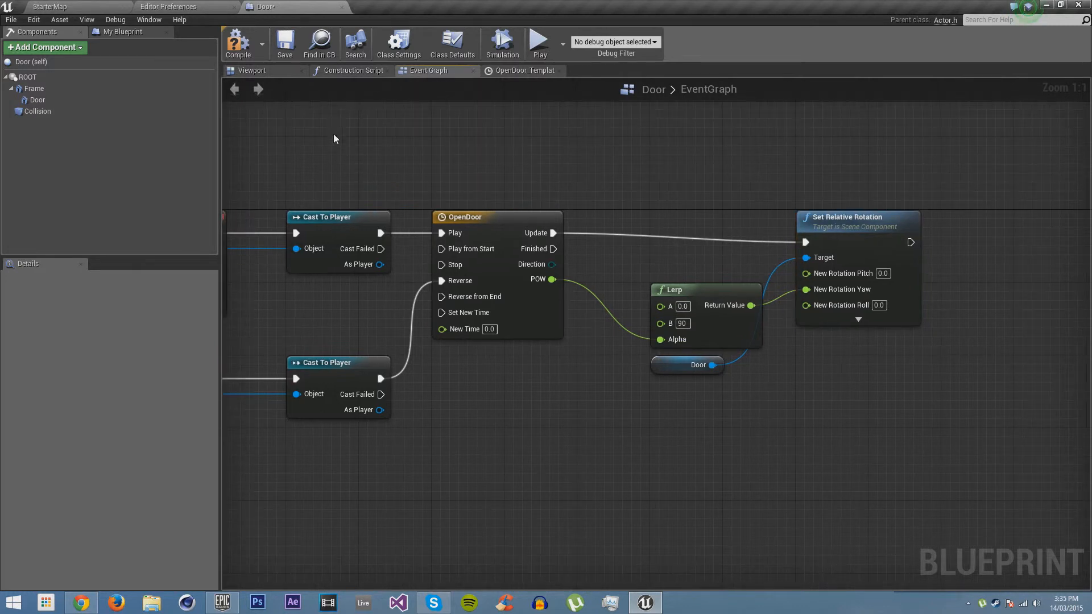
{"action": "left_click", "coordinate": [288, 45]}
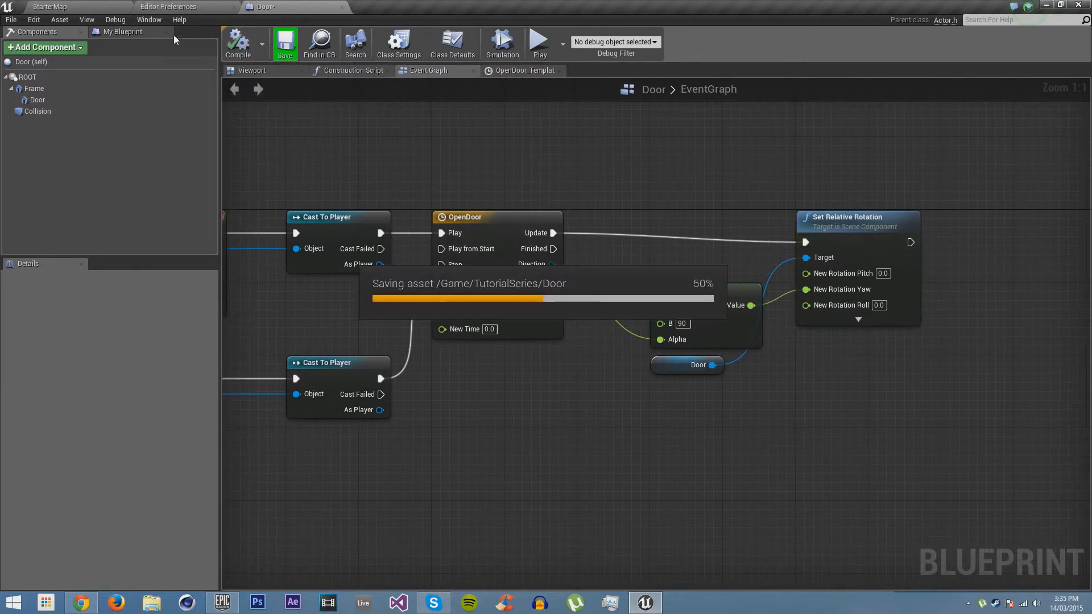
Rotate the Door actor in StarterMap about 90 degrees around Z so it fits the brick wall's doorway, and save the level
{"action": "left_click", "coordinate": [107, 7]}
{"action": "key", "text": "w"}
{"action": "right_click_drag", "start_coordinate": [500, 296], "coordinate": [398, 296]}
{"action": "left_click_drag", "start_coordinate": [189, 149], "coordinate": [494, 480]}
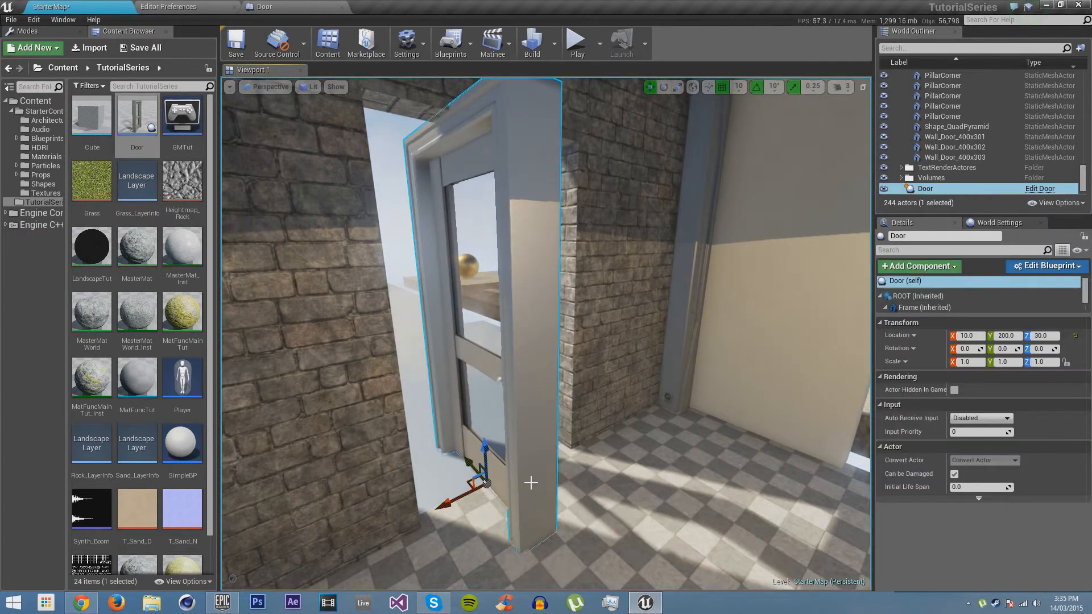
{"action": "key", "text": "a"}
{"action": "right_click_drag", "start_coordinate": [530, 480], "coordinate": [540, 481]}
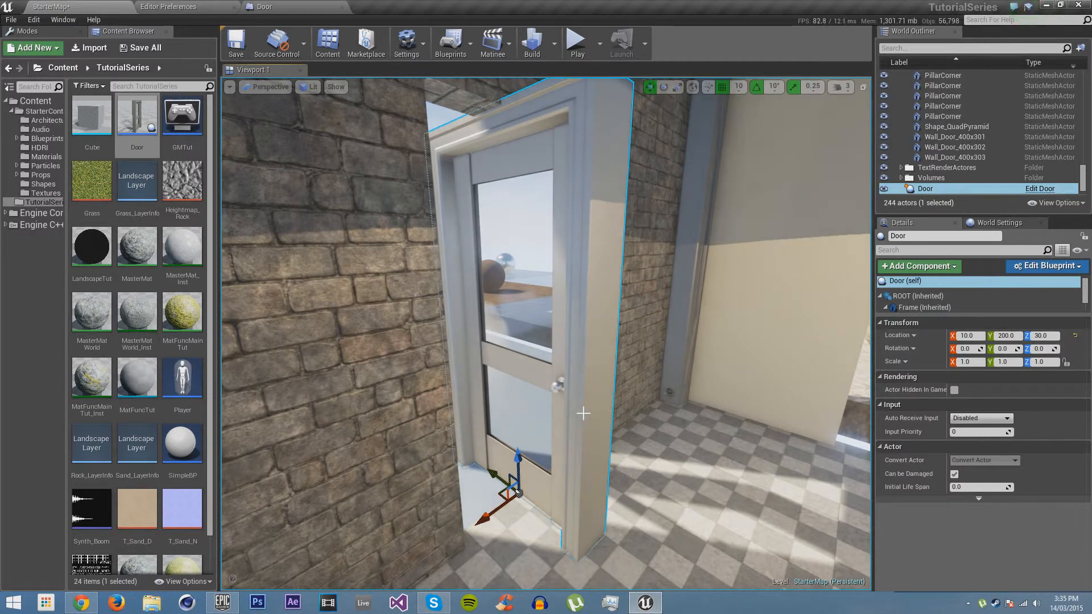
{"action": "left_click_drag", "start_coordinate": [563, 532], "coordinate": [575, 555]}
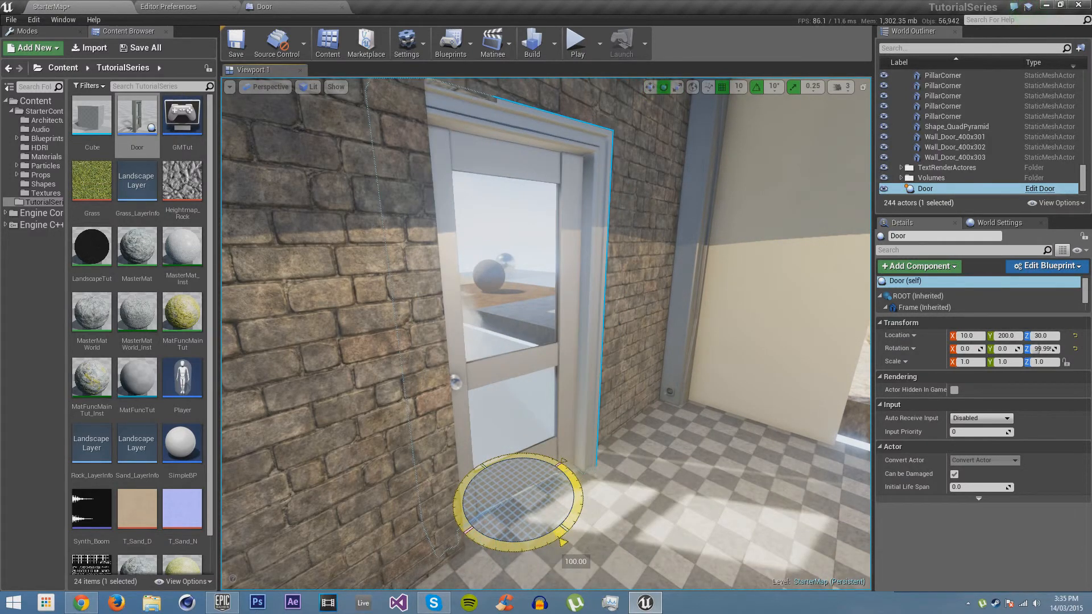
{"action": "key", "text": "f"}
{"action": "key", "text": "w"}
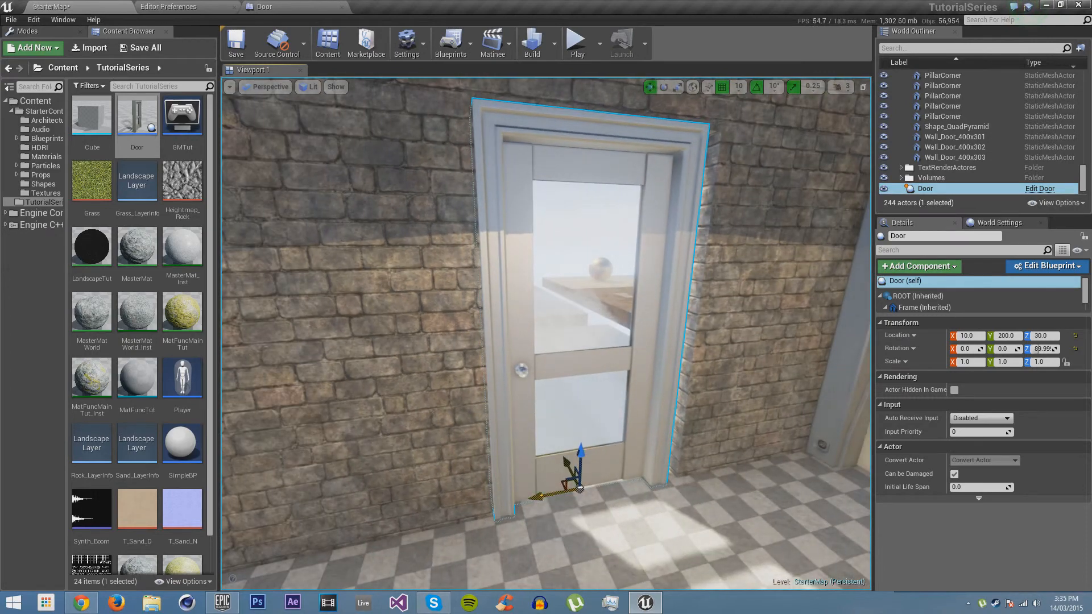
{"action": "right_click_drag", "start_coordinate": [605, 423], "coordinate": [546, 377]}
{"action": "key", "text": "Escape"}
{"action": "key", "text": "ctrl+s"}
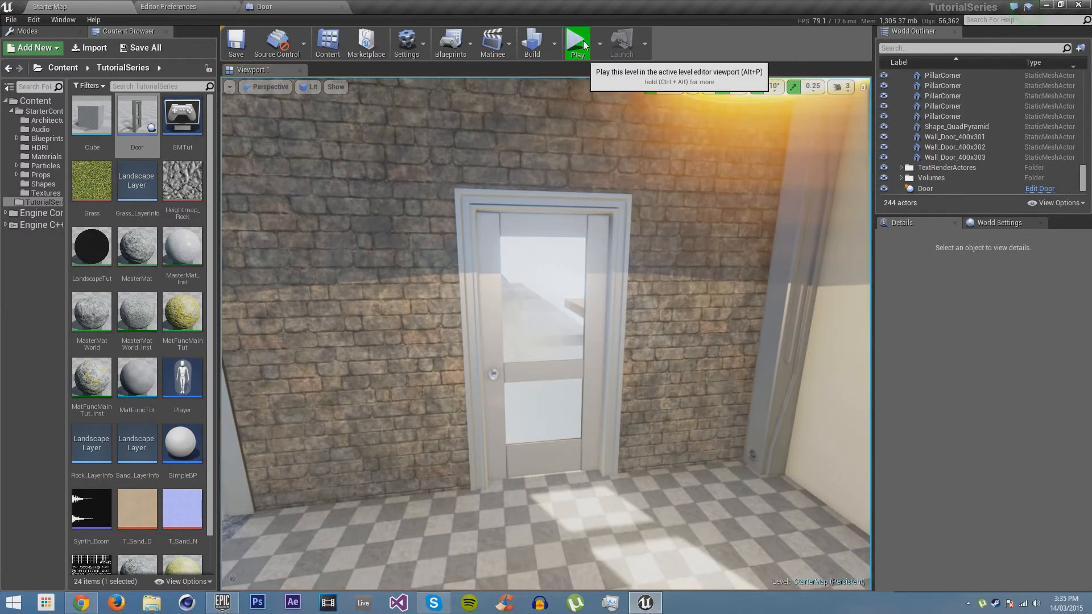
Play the level and walk through the doorway in both directions to test the door's opening and closing, ending the play session
{"action": "left_click", "coordinate": [578, 43]}
{"action": "key", "text": "w"}
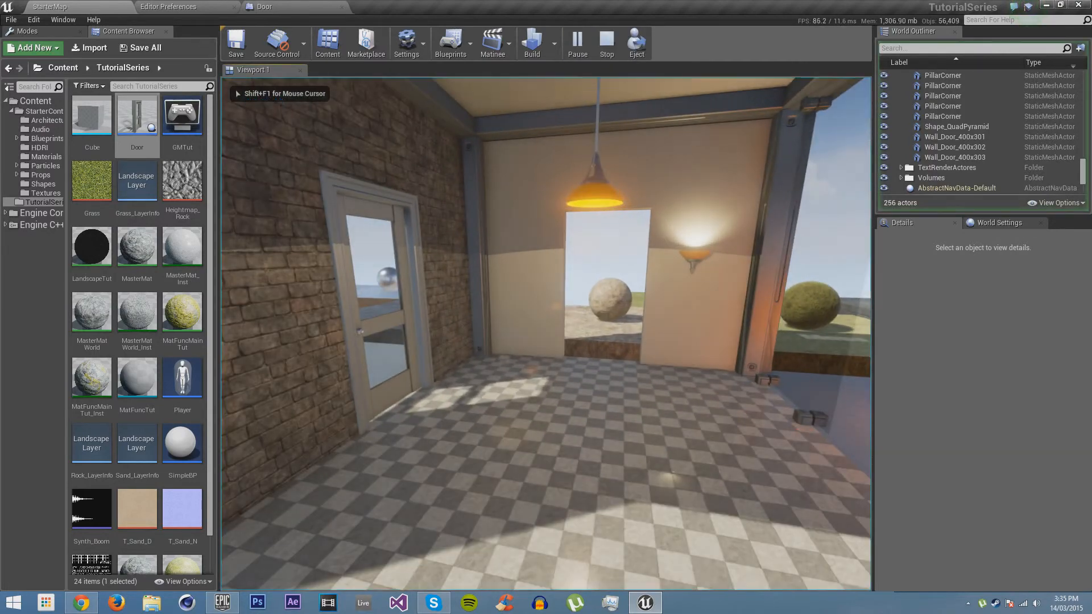
{"action": "key", "text": "w"}
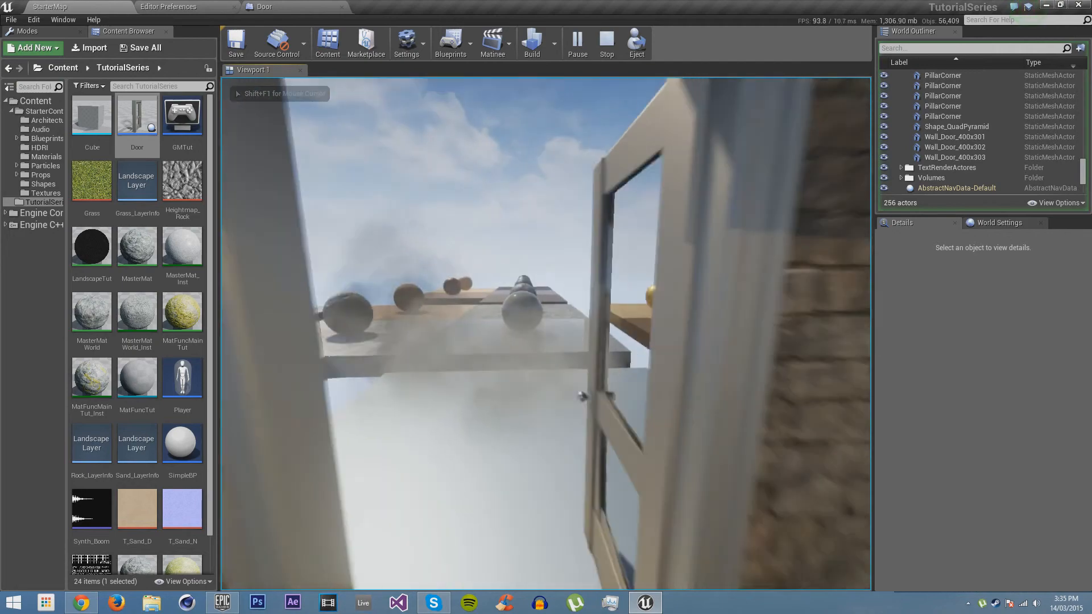
{"action": "key", "text": "w"}
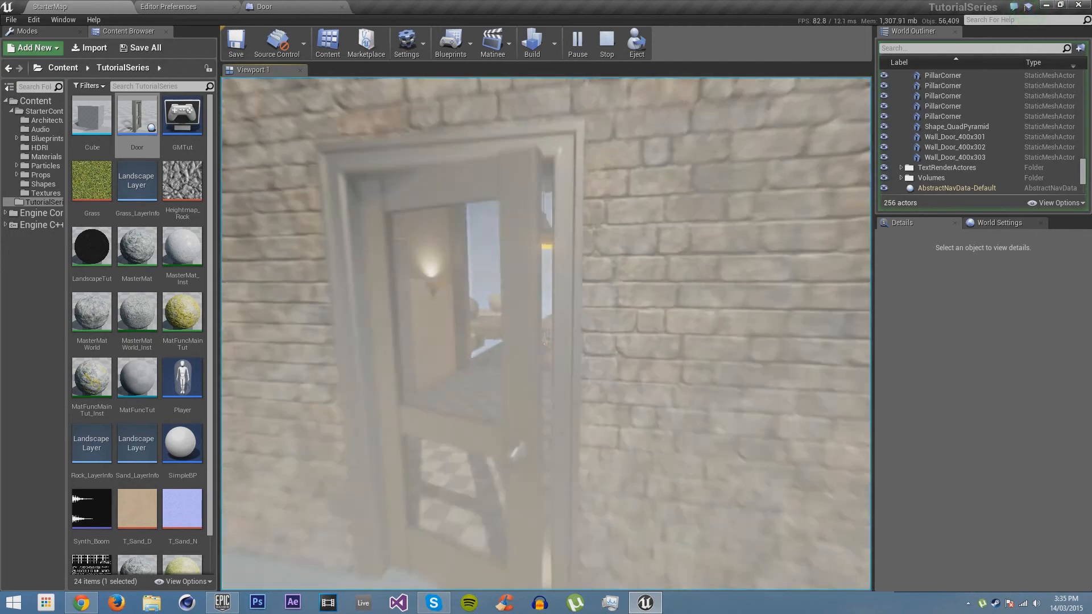
{"action": "key", "text": "w"}
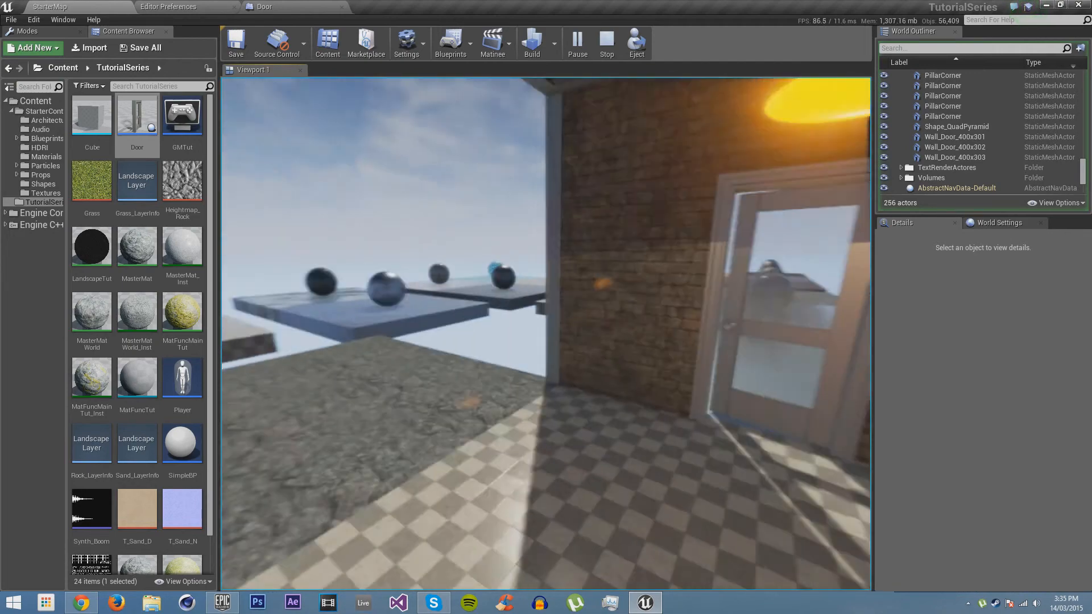
{"action": "key", "text": "w"}
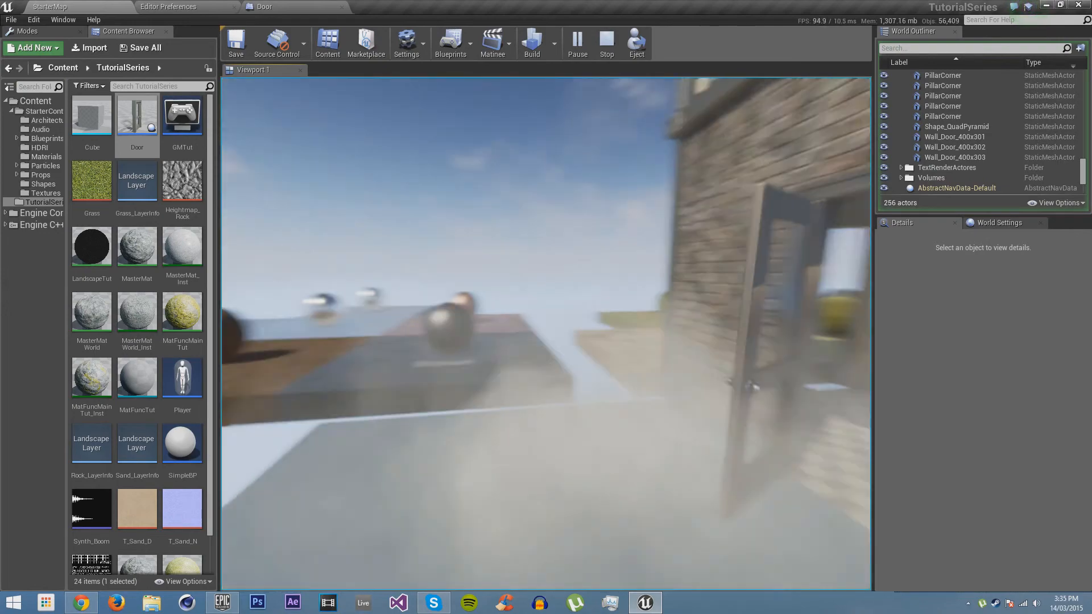
{"action": "key", "text": "w"}
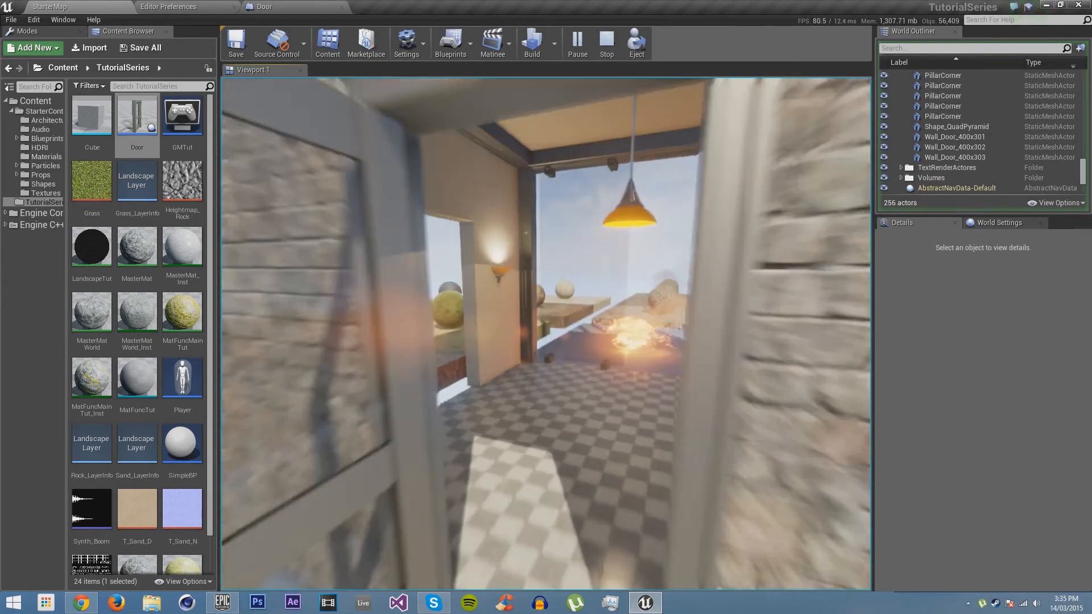
{"action": "key", "text": "Escape"}
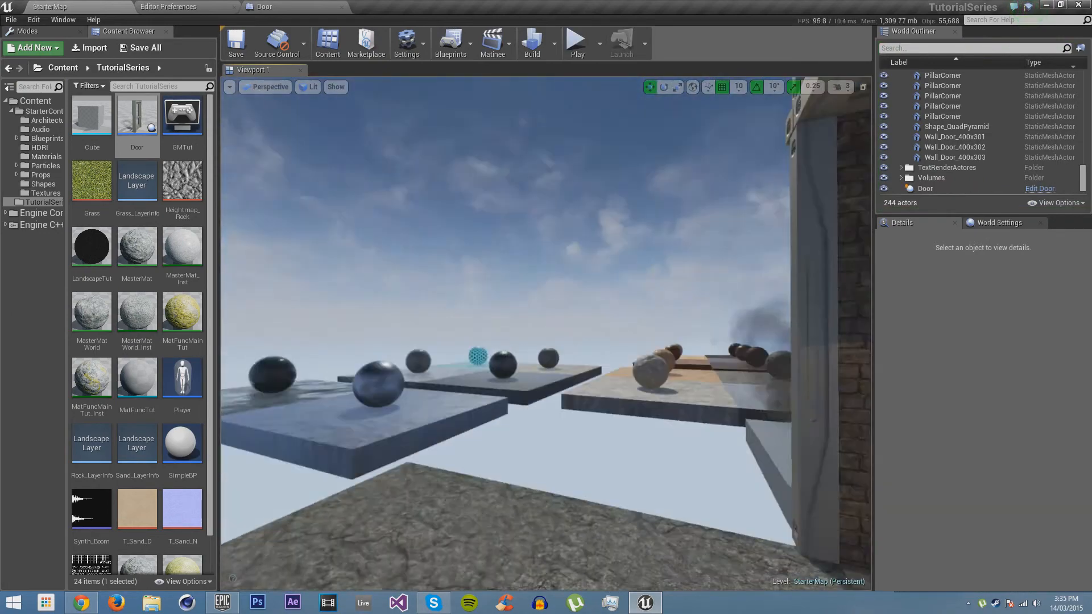